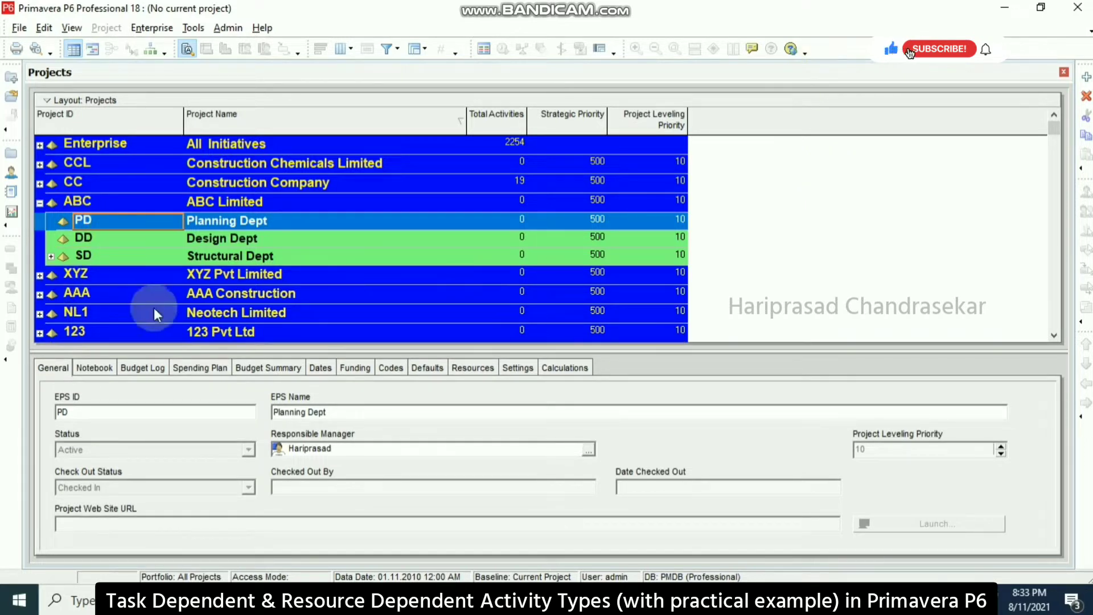
Create a new project under Planning Dept with ID T1 and name Test1
left_click(1086, 77)
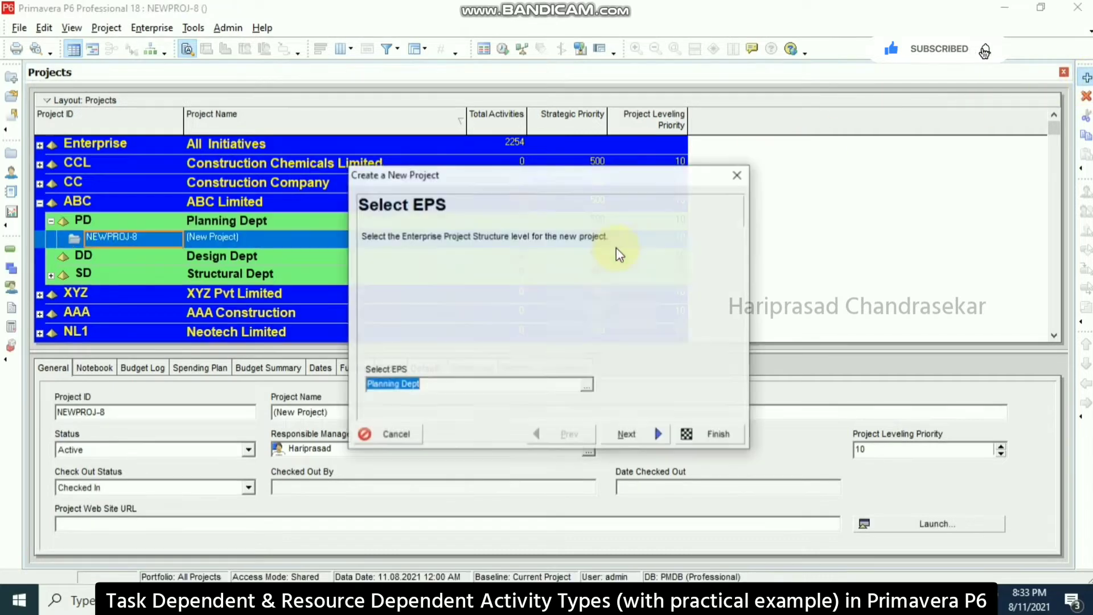
left_click(657, 434)
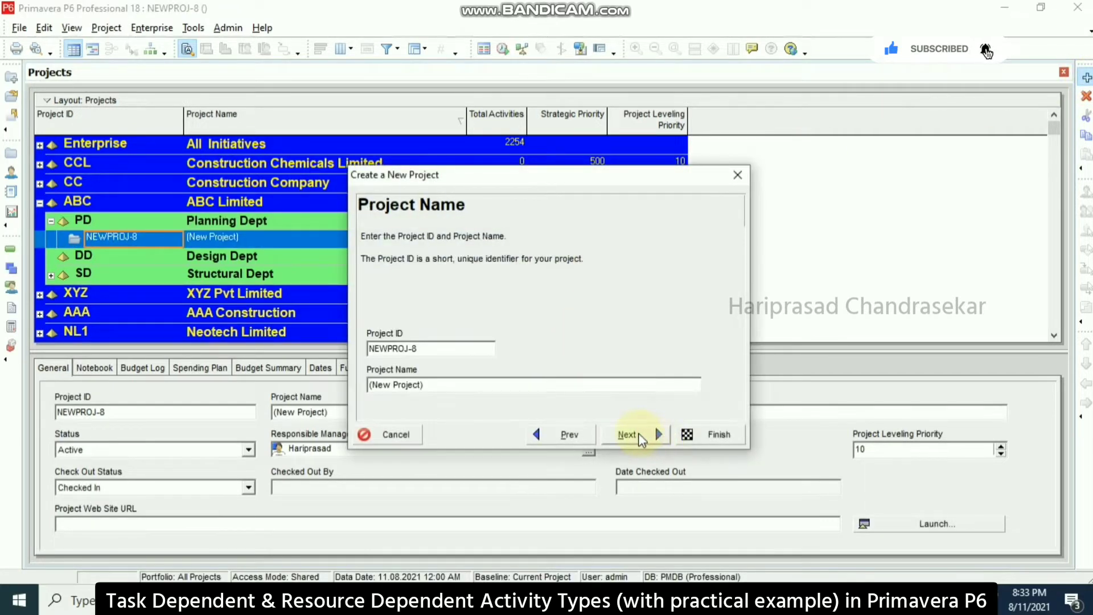
left_click(689, 435)
left_click(156, 238)
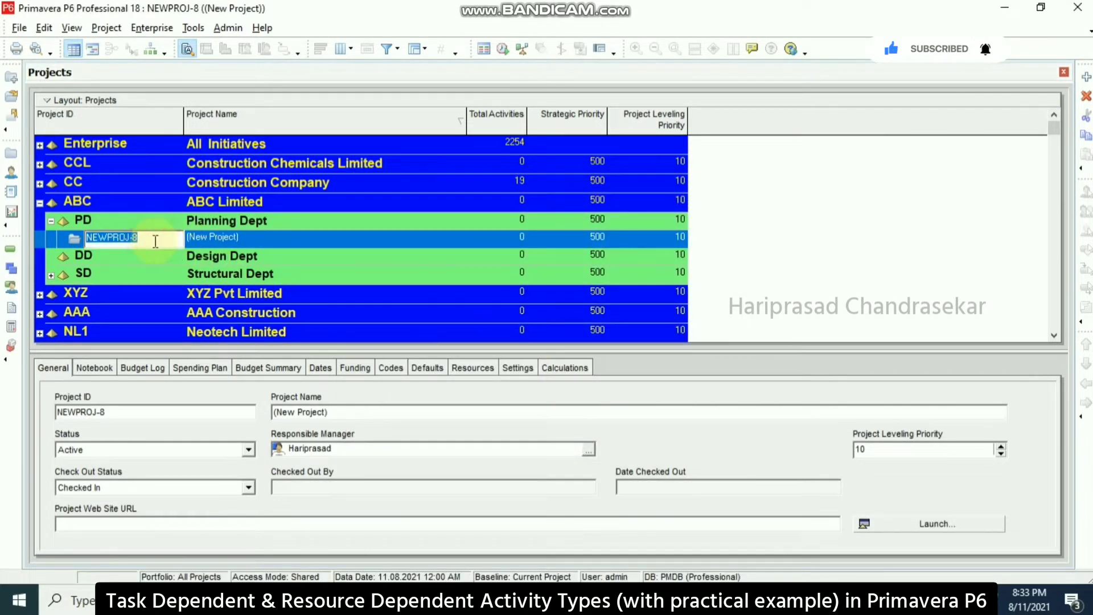
type("T1")
left_click(307, 232)
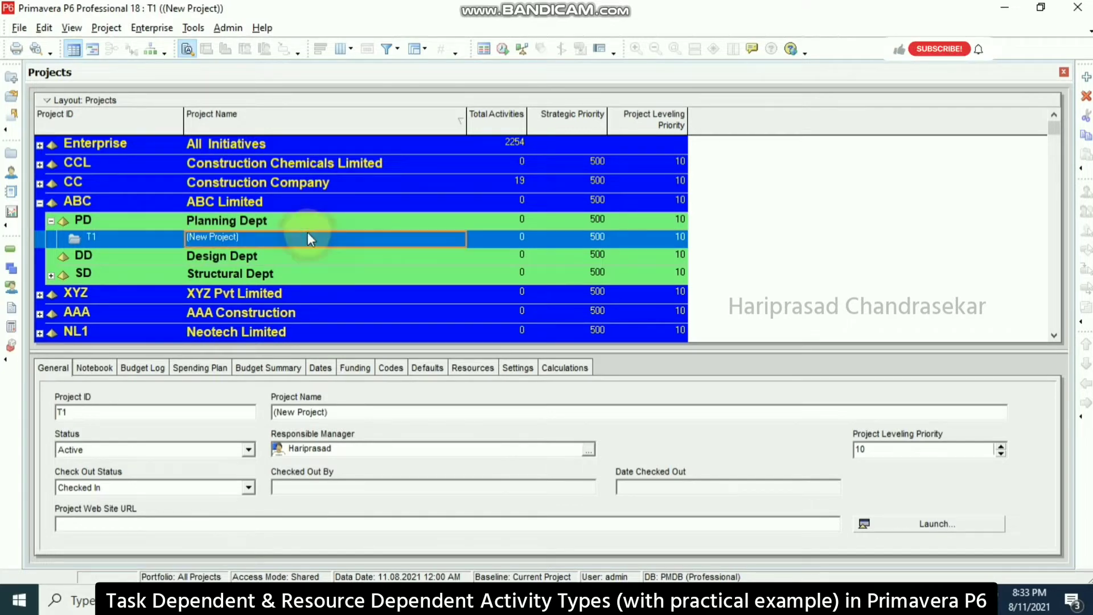
left_click(307, 232)
type("Test1")
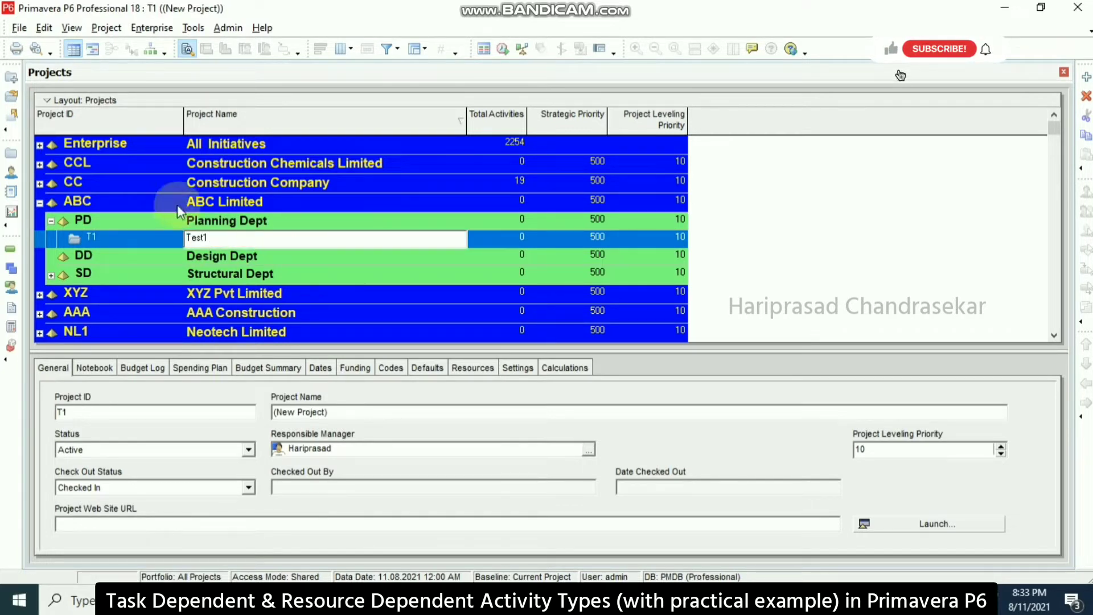
left_click(118, 244)
Keep 7 days Workweek (10 hrs) as project T1's default activity calendar
right_click(118, 245)
left_click(117, 238)
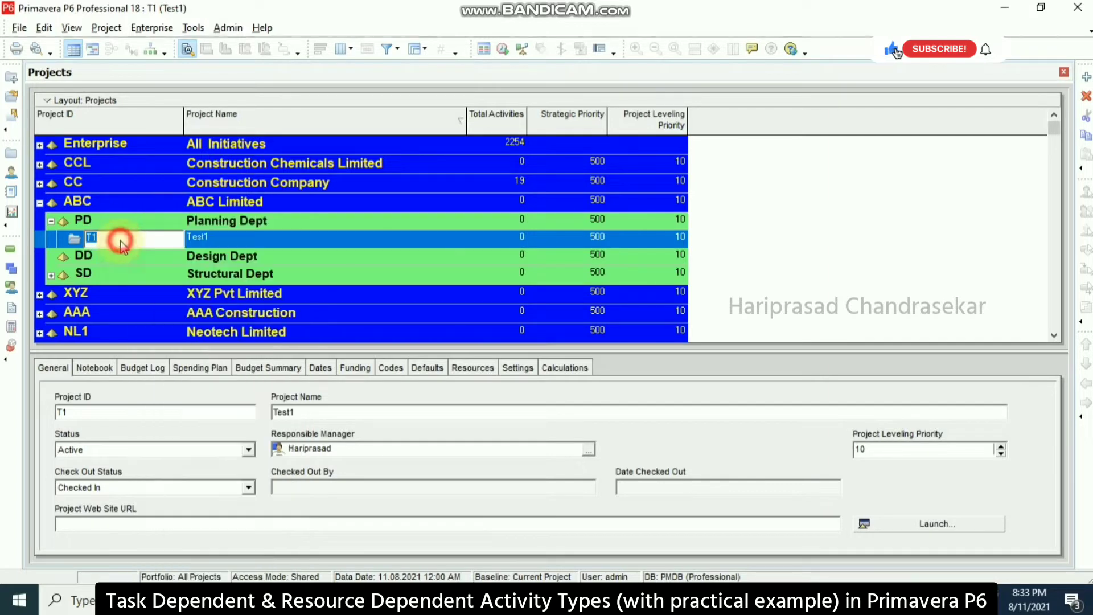
left_click(245, 239)
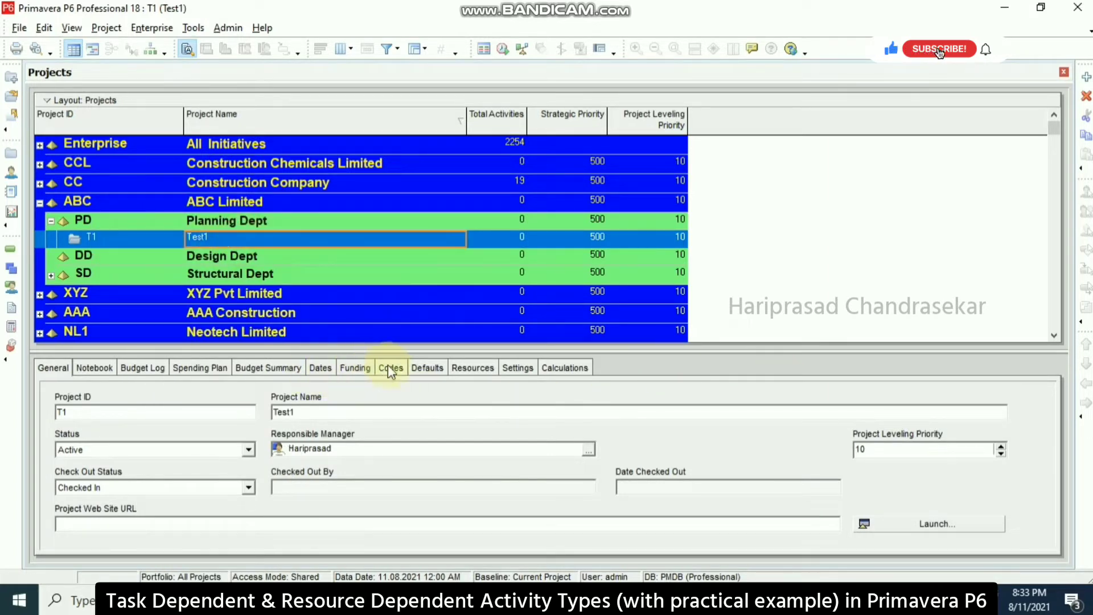
left_click(427, 368)
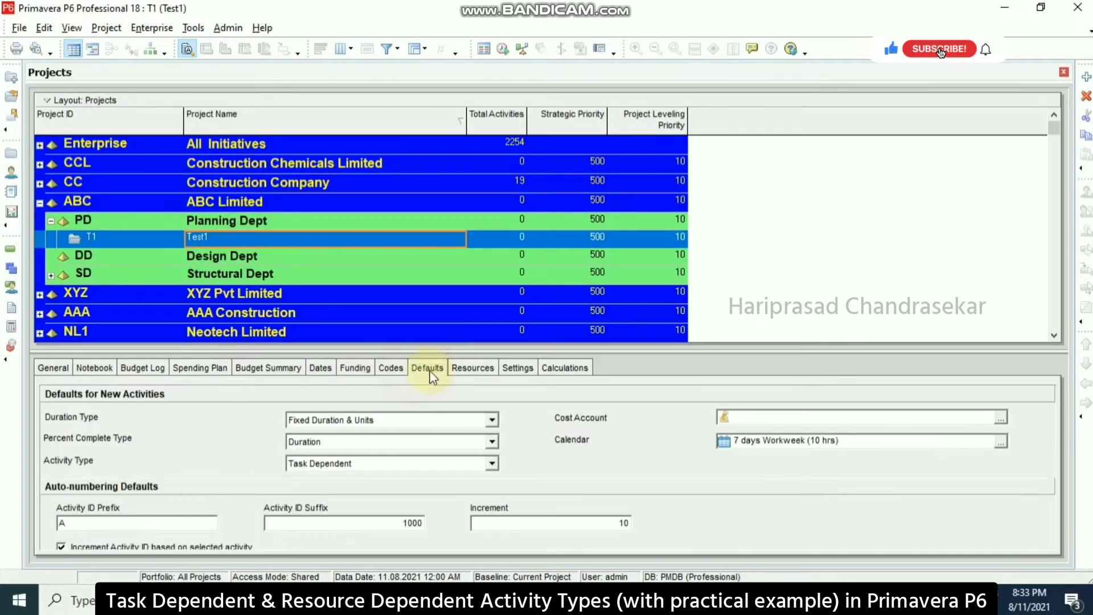
left_click(1000, 440)
left_click(492, 342)
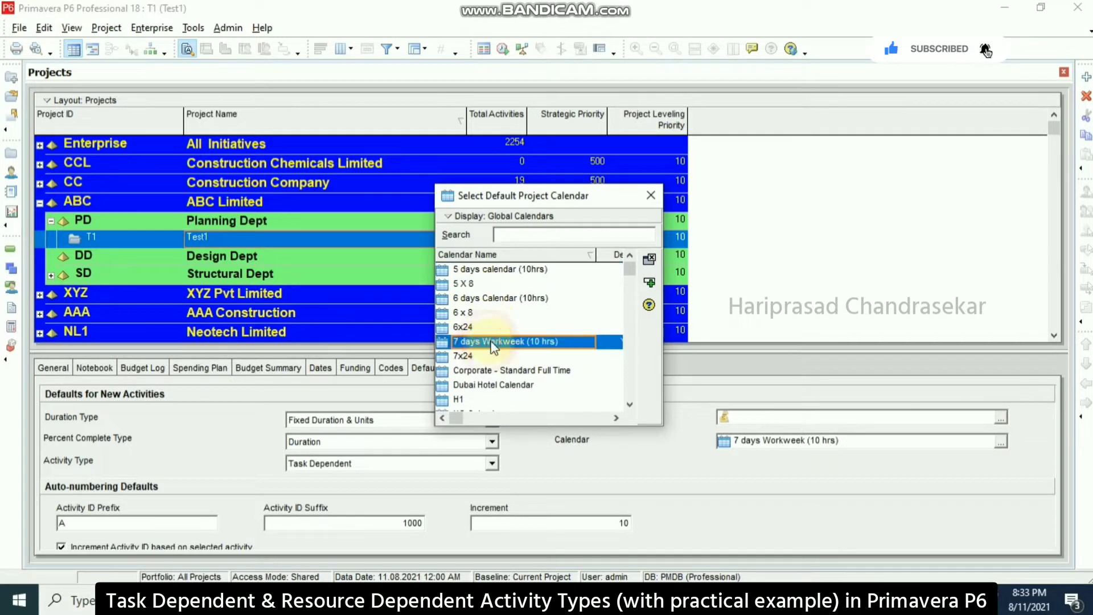
double_click(552, 344)
right_click(146, 237)
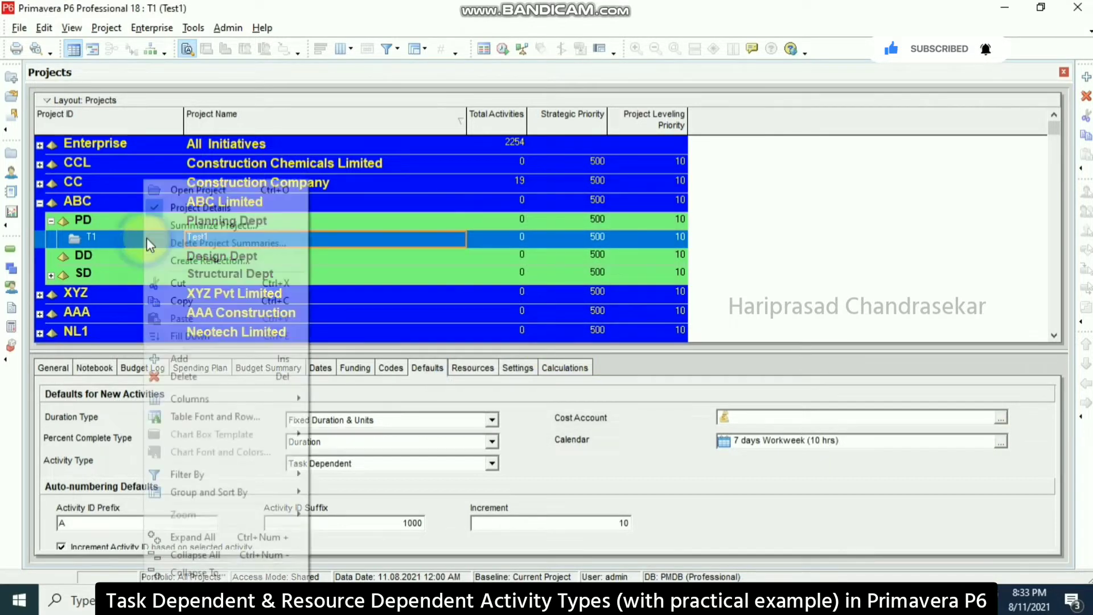
Open project T1 and add activity T1 with a 10-day original duration
left_click(194, 189)
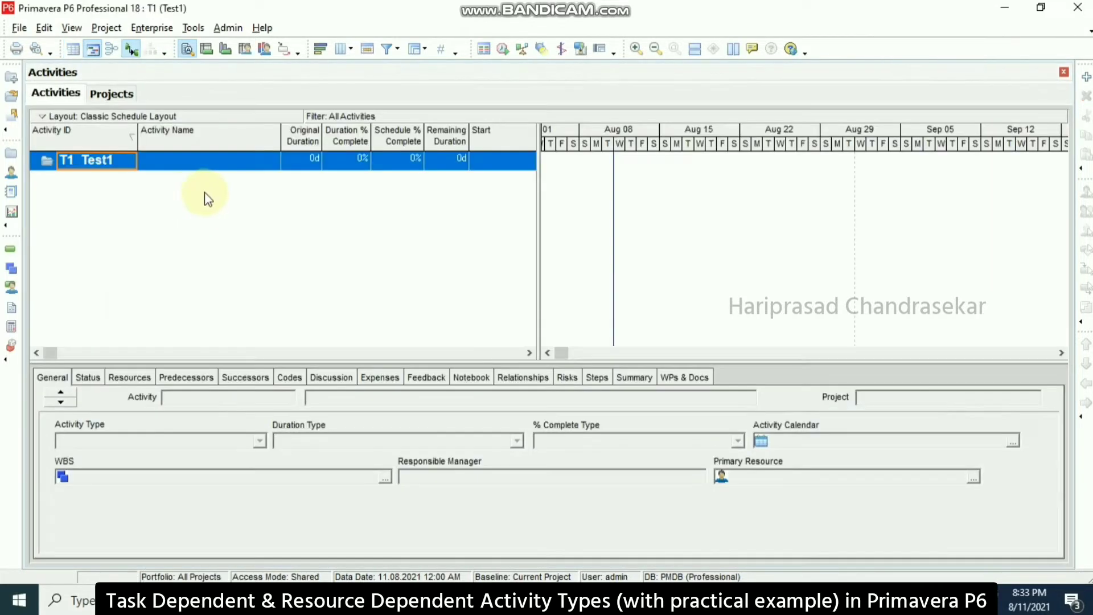
left_click(1086, 79)
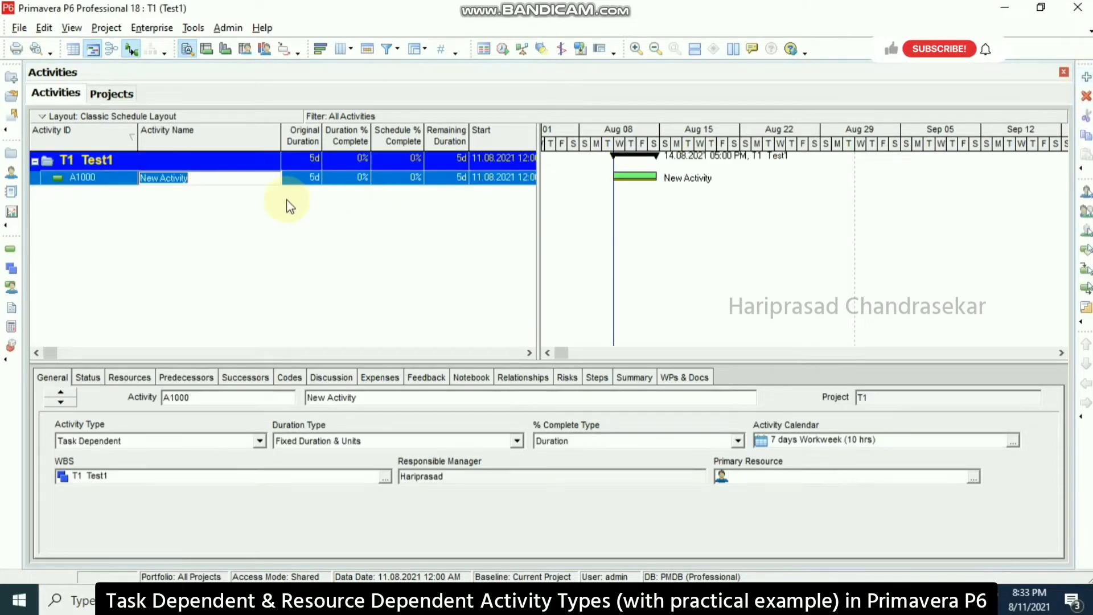
type("T1")
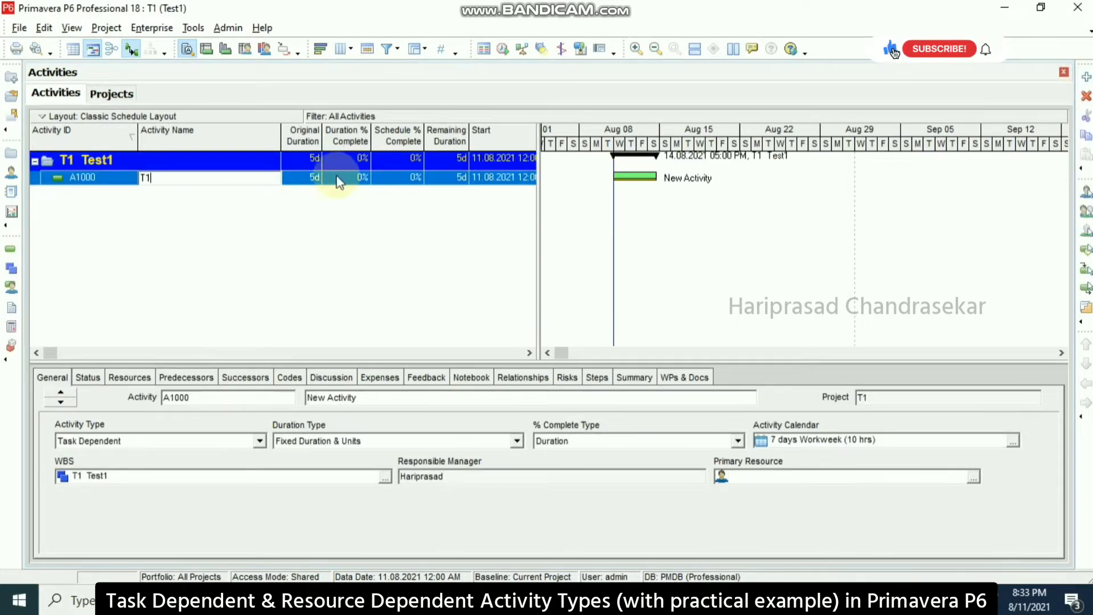
left_click(308, 178)
type("10")
left_click(298, 229)
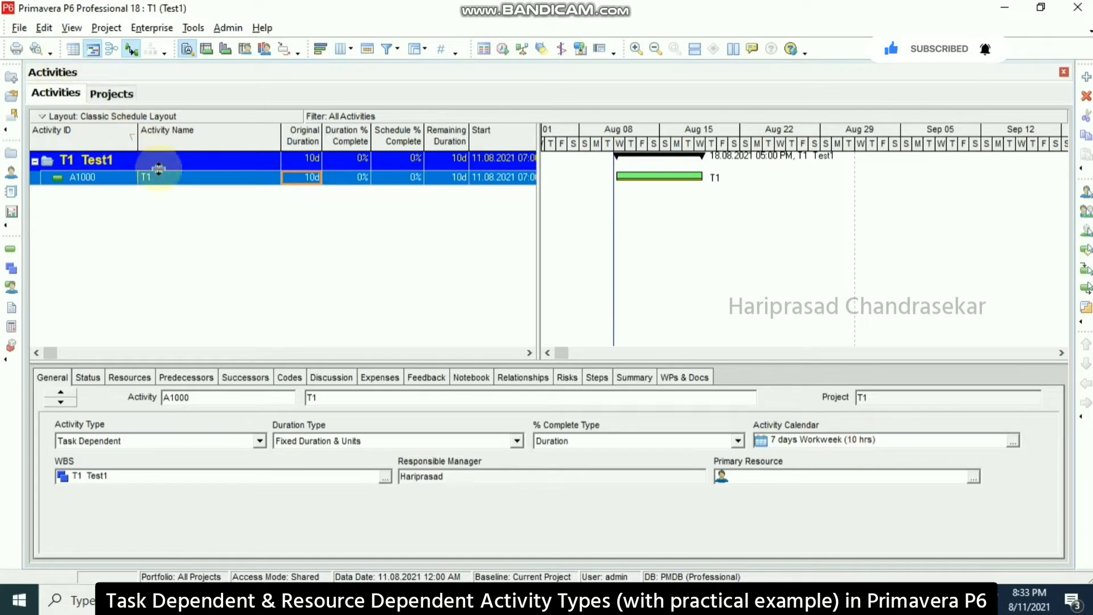
Open the Enterprise Resources list and select resource T1 (R-2)
left_click(152, 27)
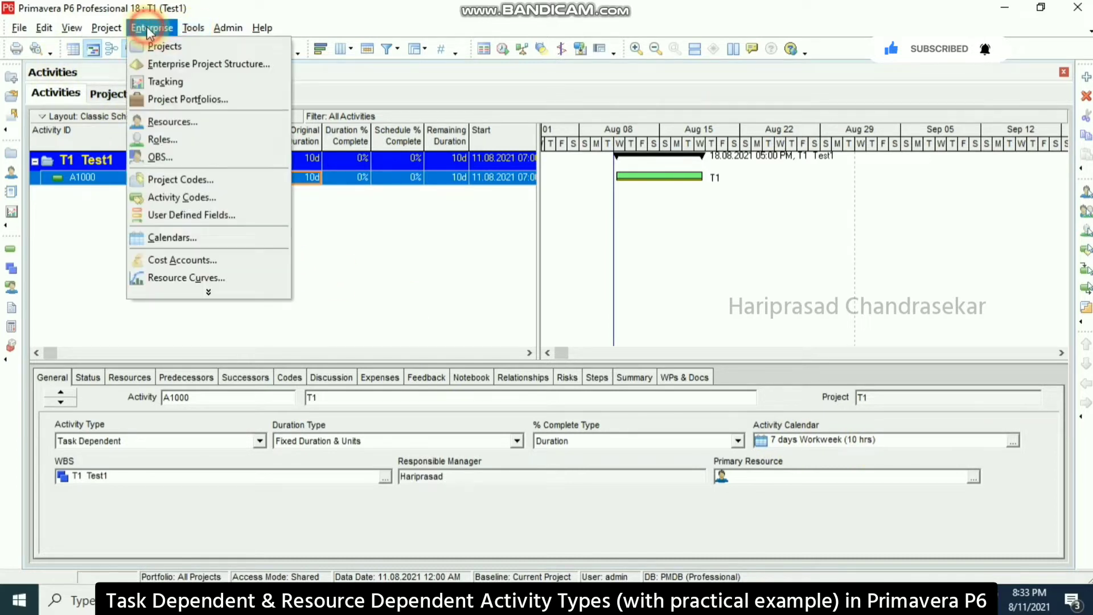
left_click(167, 121)
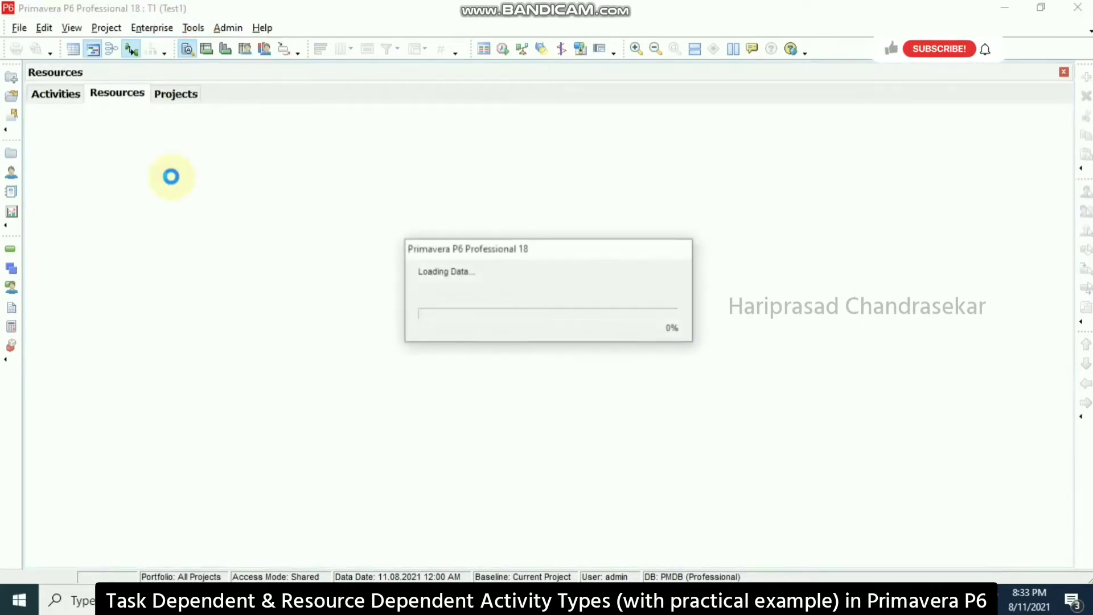
scroll(309, 190, "down", 15)
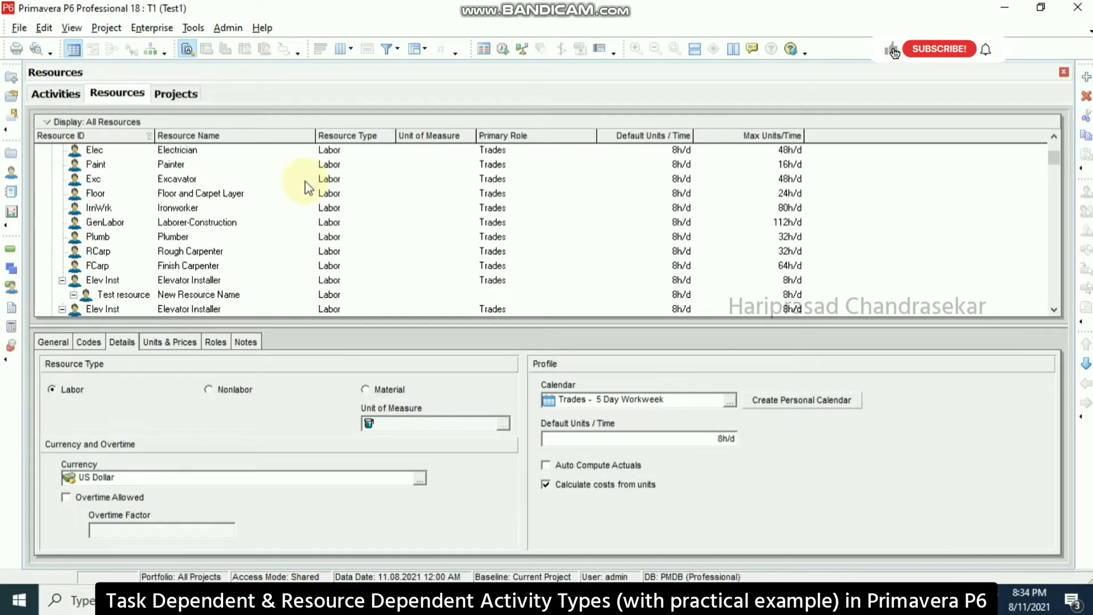
scroll(310, 190, "down", 10)
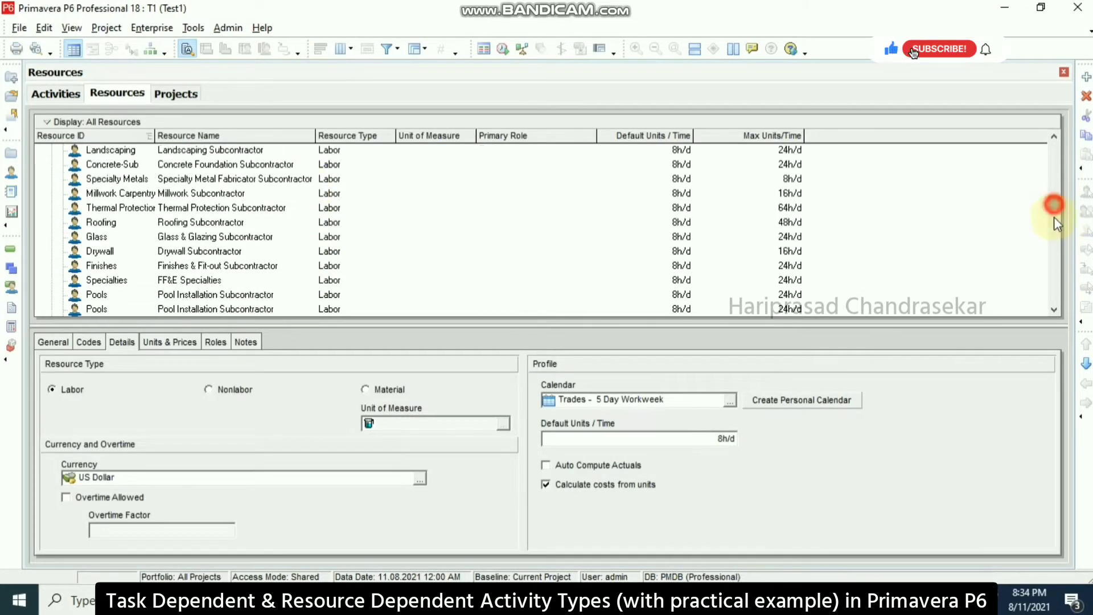
left_click(153, 294)
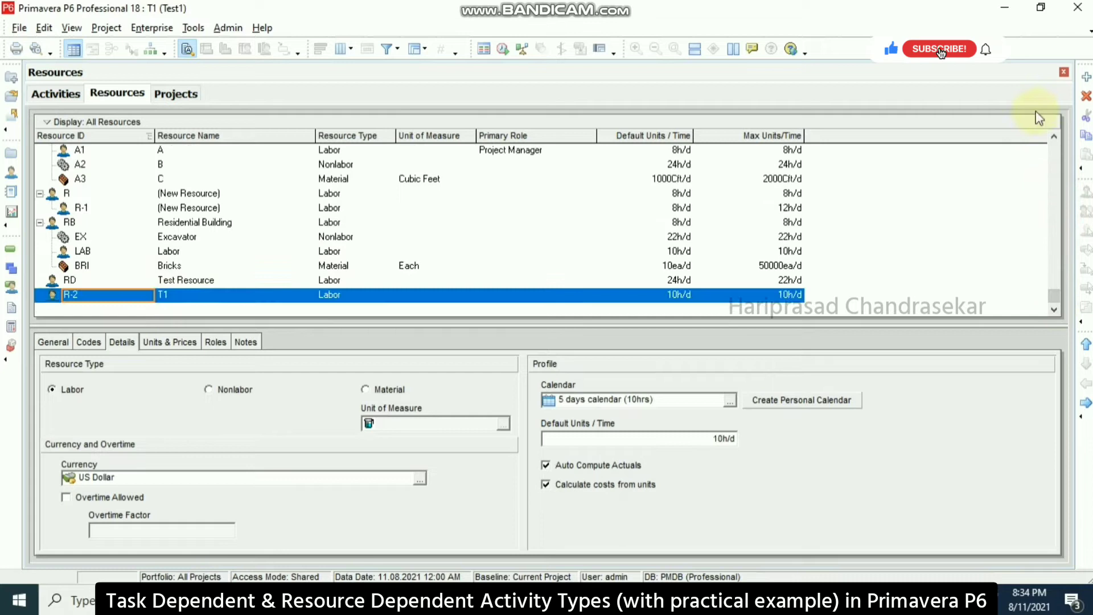
Add top-level resource T2 (R-3) on the 5 days calendar (10hrs), then return to activities
left_click(1086, 77)
left_click(1086, 383)
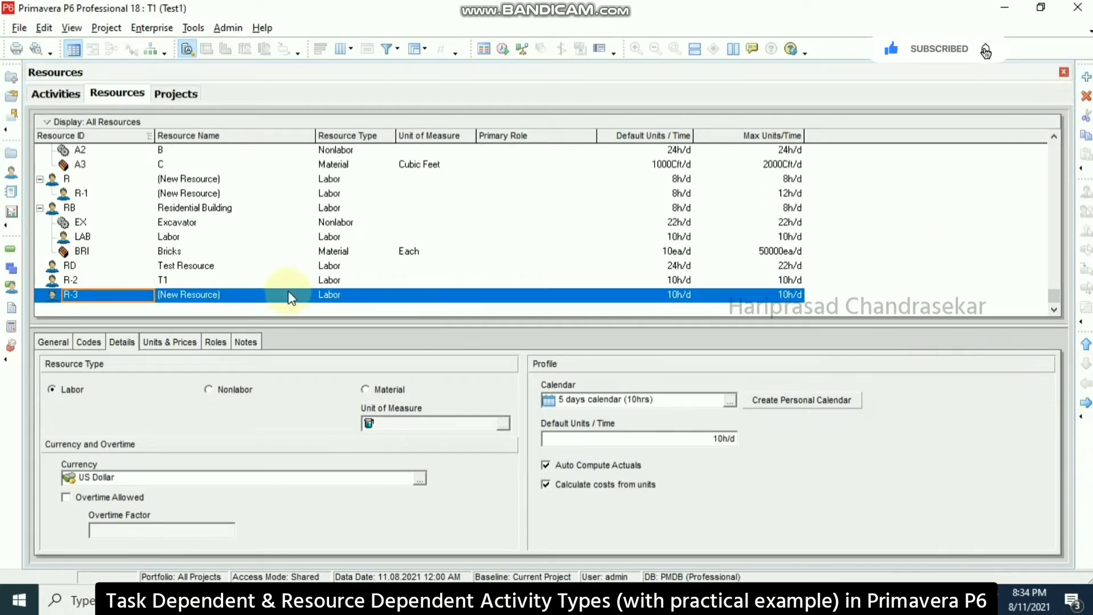
left_click(238, 297)
type("T")
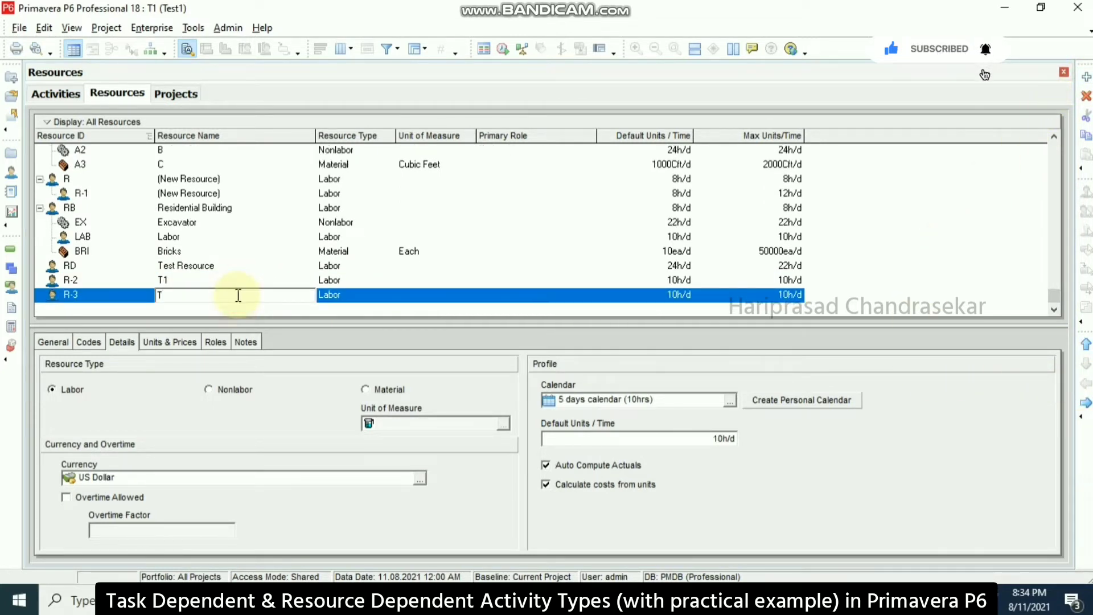
type("2")
left_click(122, 342)
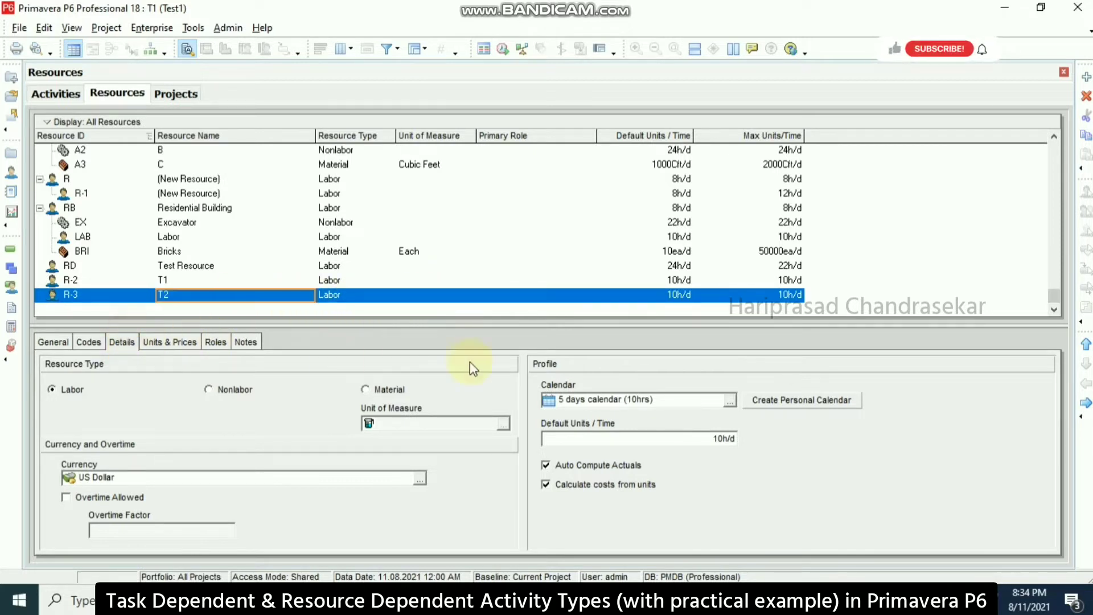
left_click(729, 402)
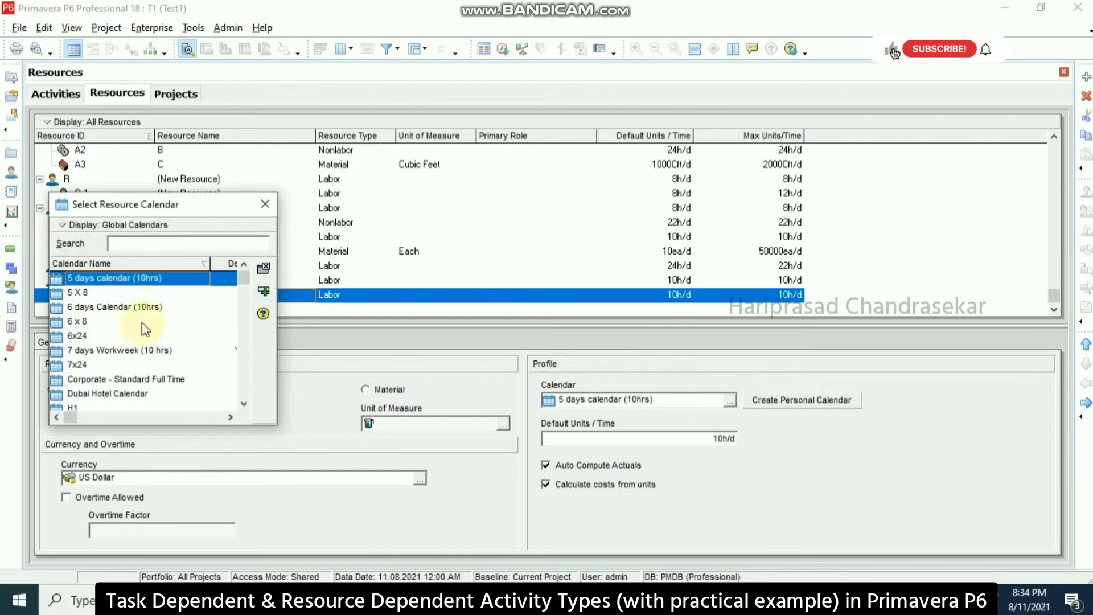
double_click(127, 279)
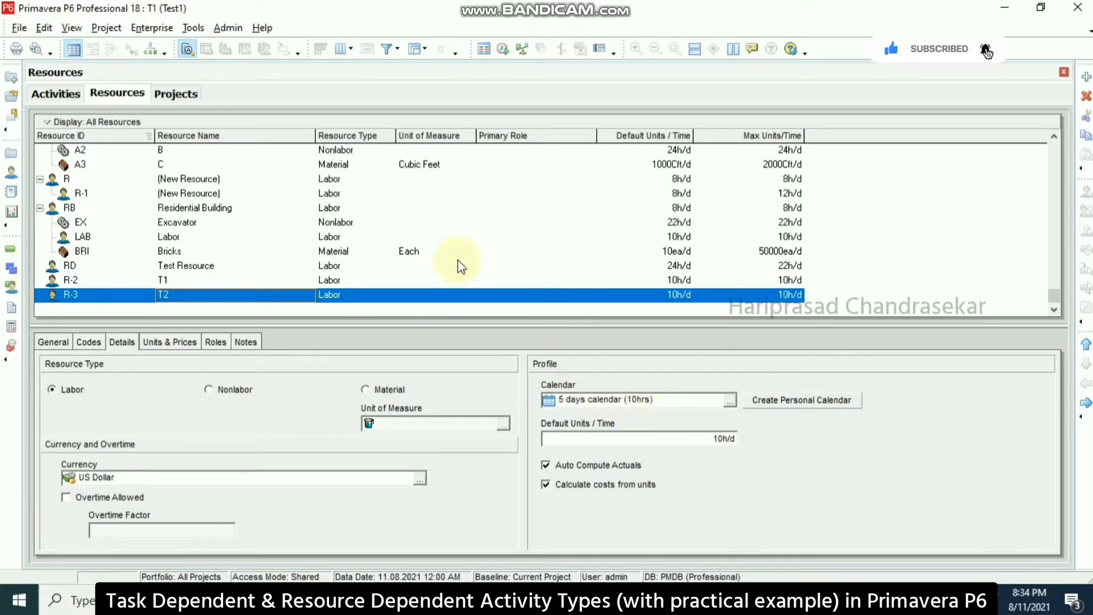
left_click(63, 92)
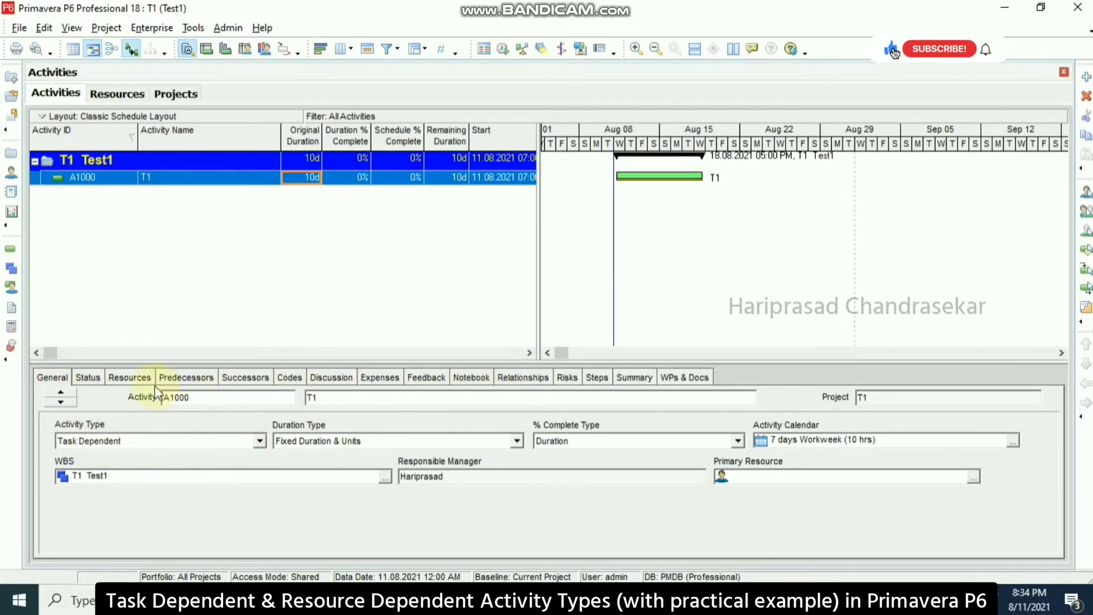
Assign resource R-3 (T2) to activity A1000, giving 80h budgeted units
left_click(129, 377)
left_click(96, 544)
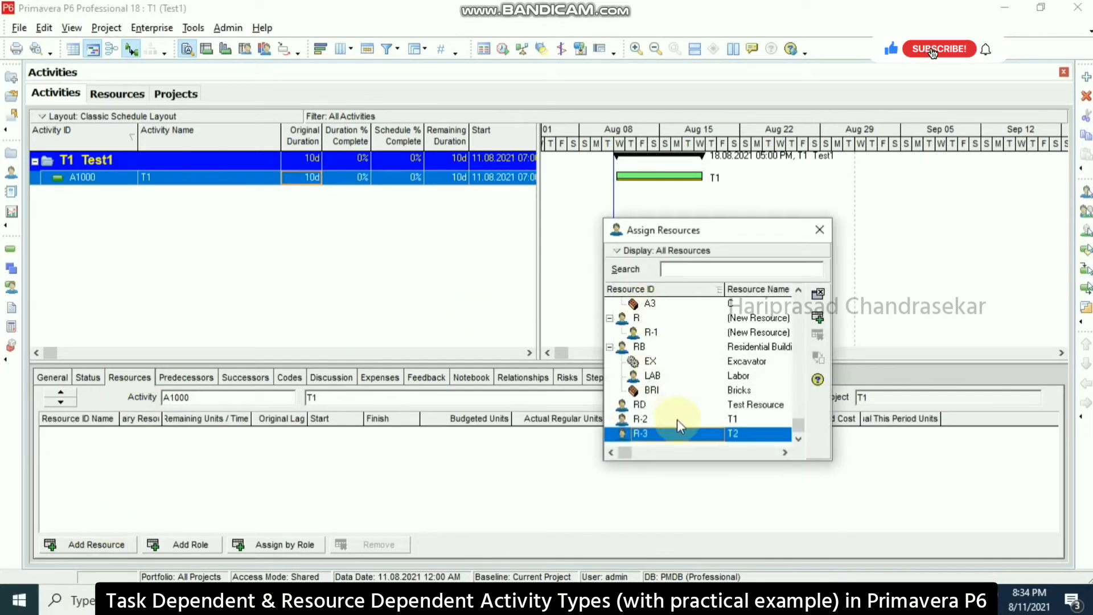
left_click(818, 321)
left_click(820, 229)
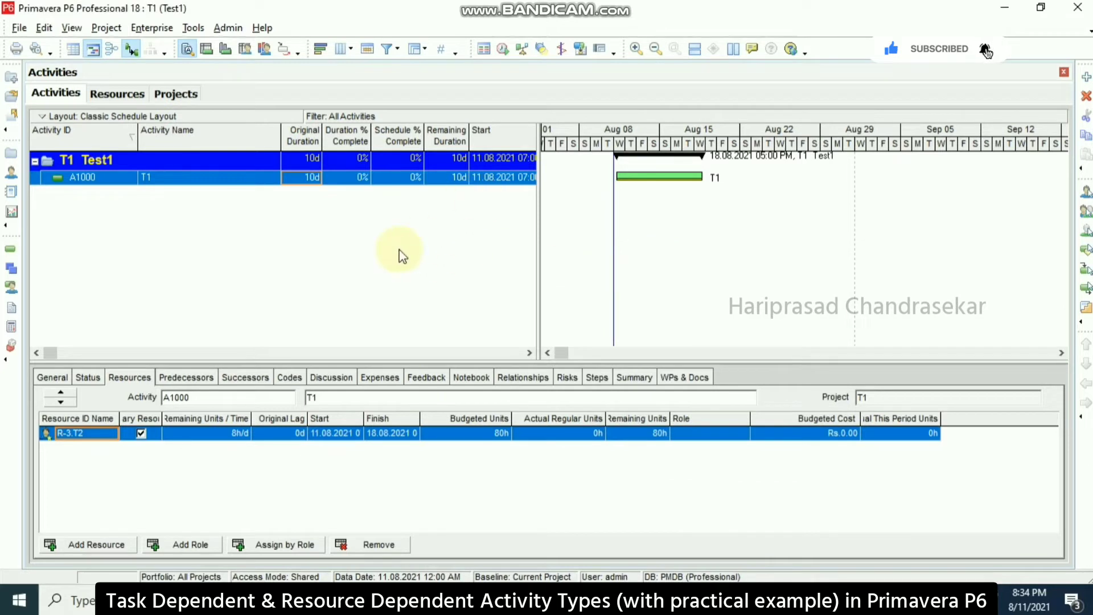
left_click_drag(50, 353, 432, 188)
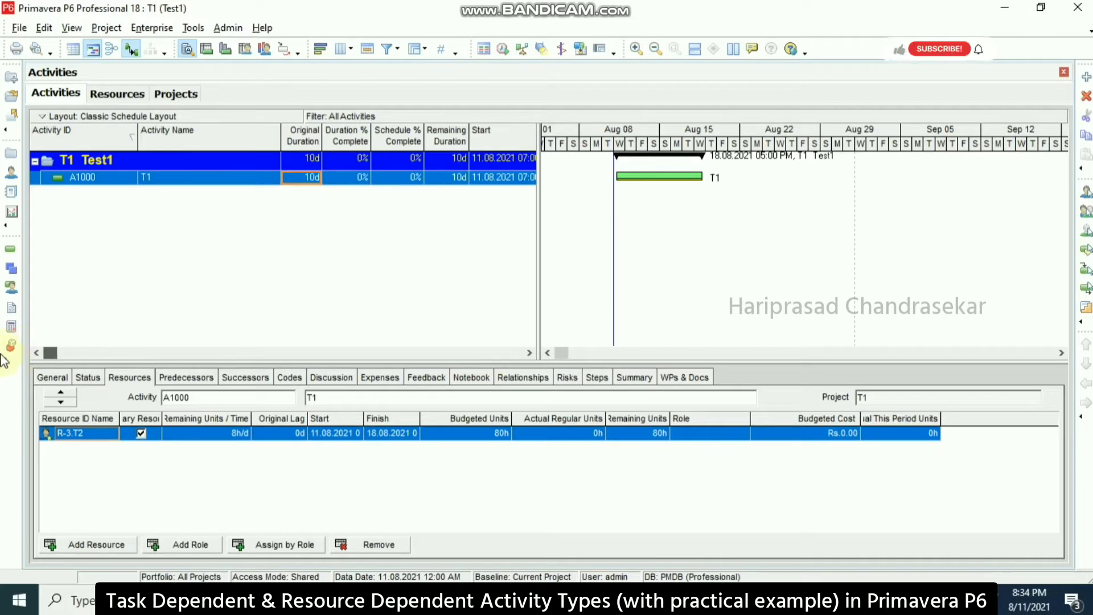
Schedule the project, then reschedule with data date 11.08.2021 07:00 AM
left_click(503, 52)
left_click(695, 234)
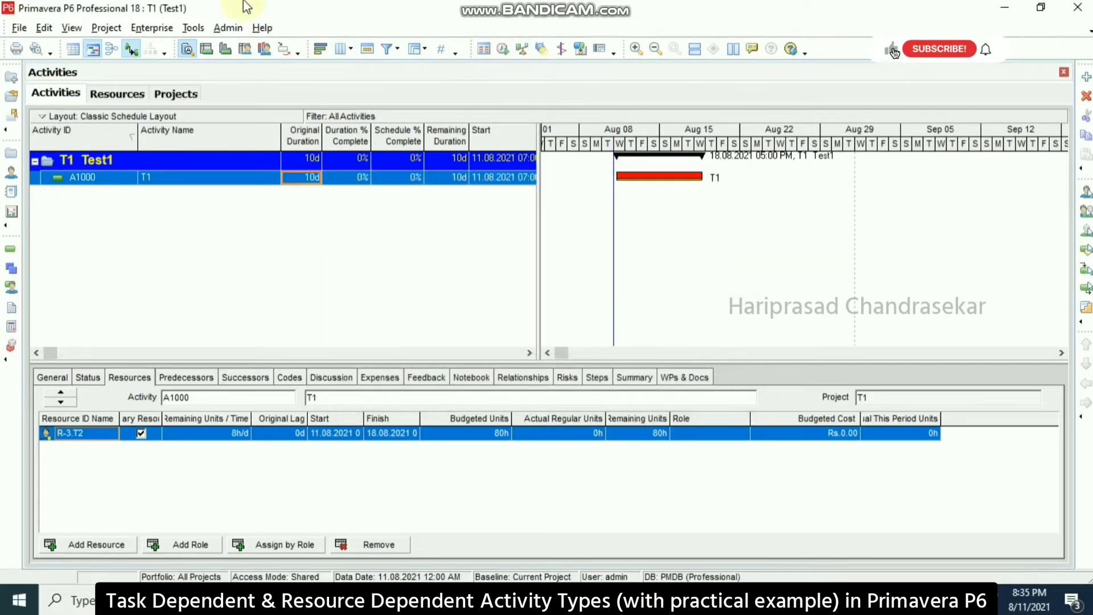
left_click(510, 51)
left_click(610, 246)
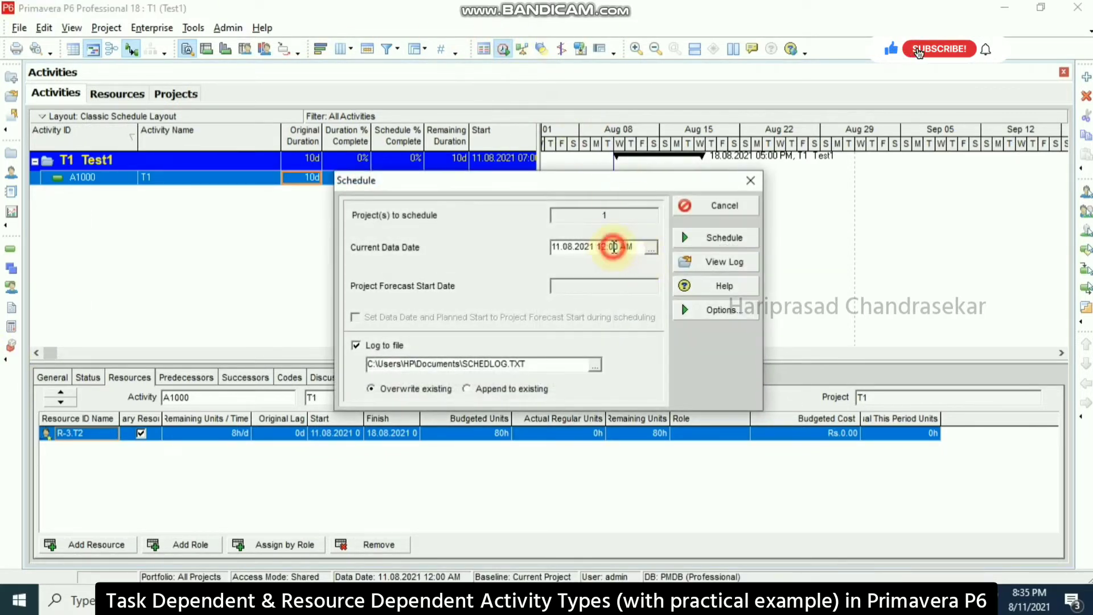
type("07")
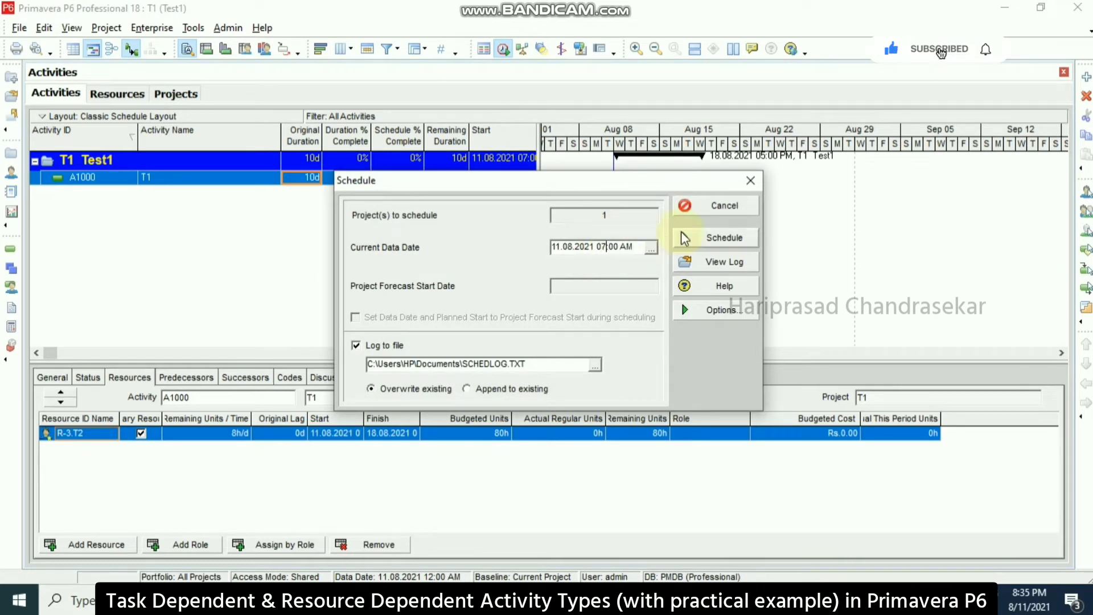
left_click(697, 239)
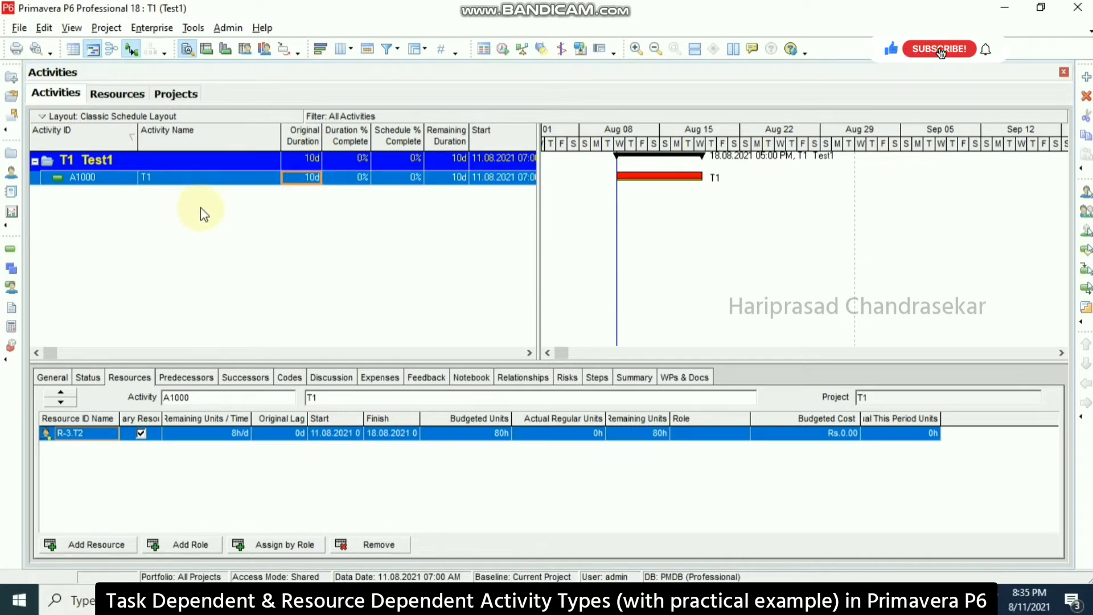
Set A1000's activity type to Task Dependent in its General details
left_click(52, 378)
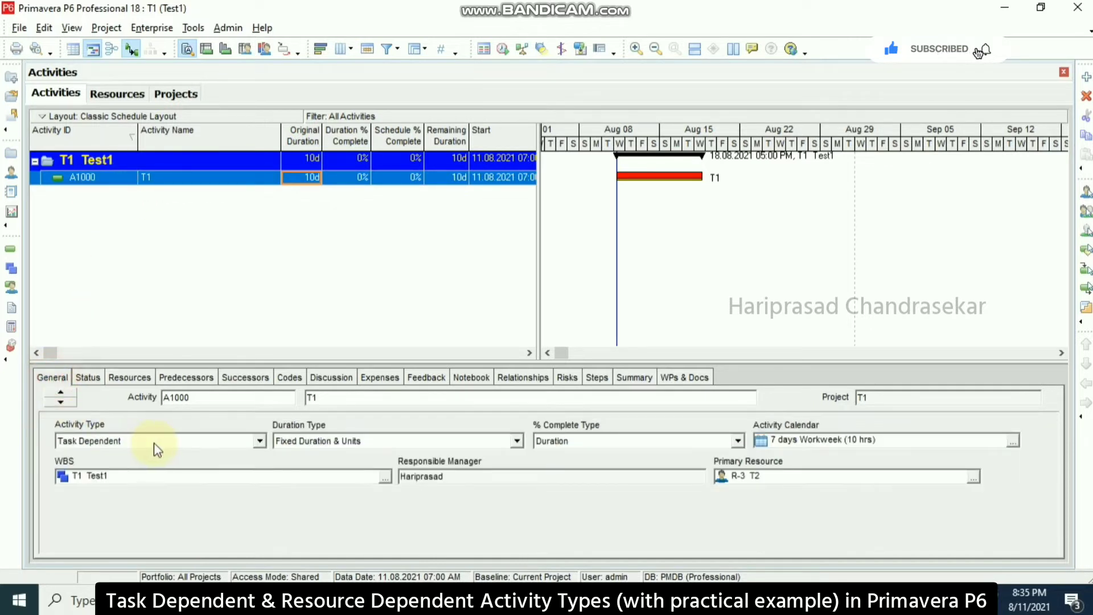
left_click(151, 441)
left_click(120, 480)
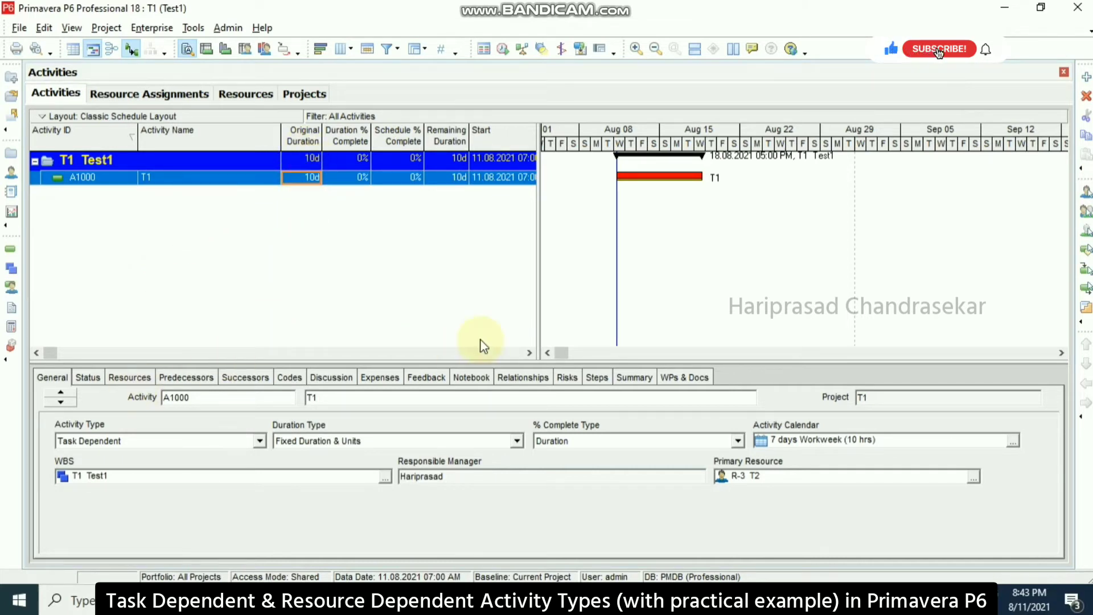
left_click(529, 352)
left_click(529, 353)
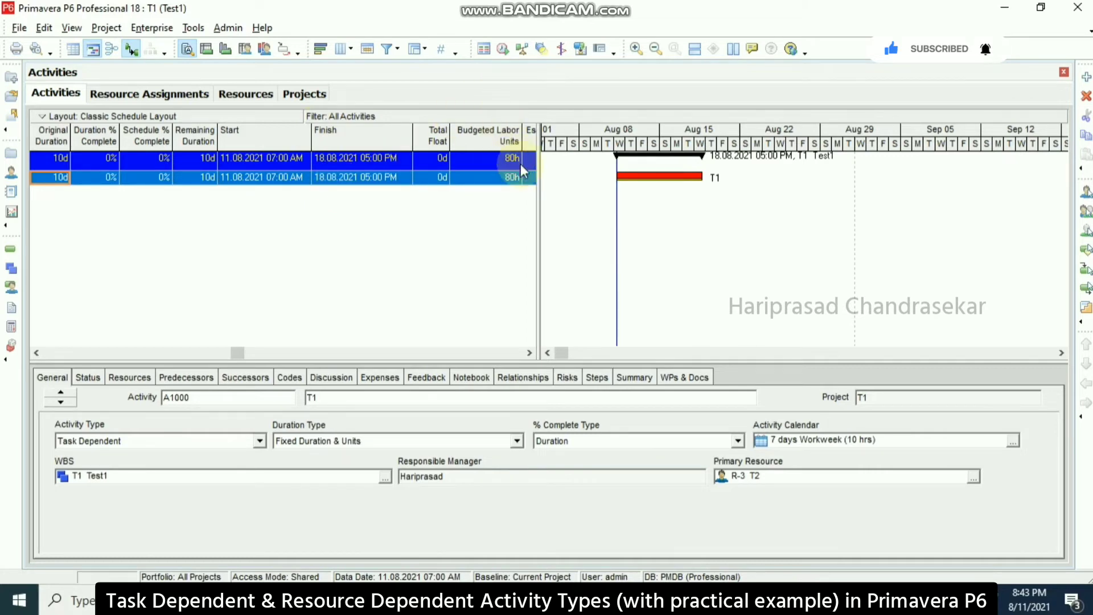
left_click(502, 49)
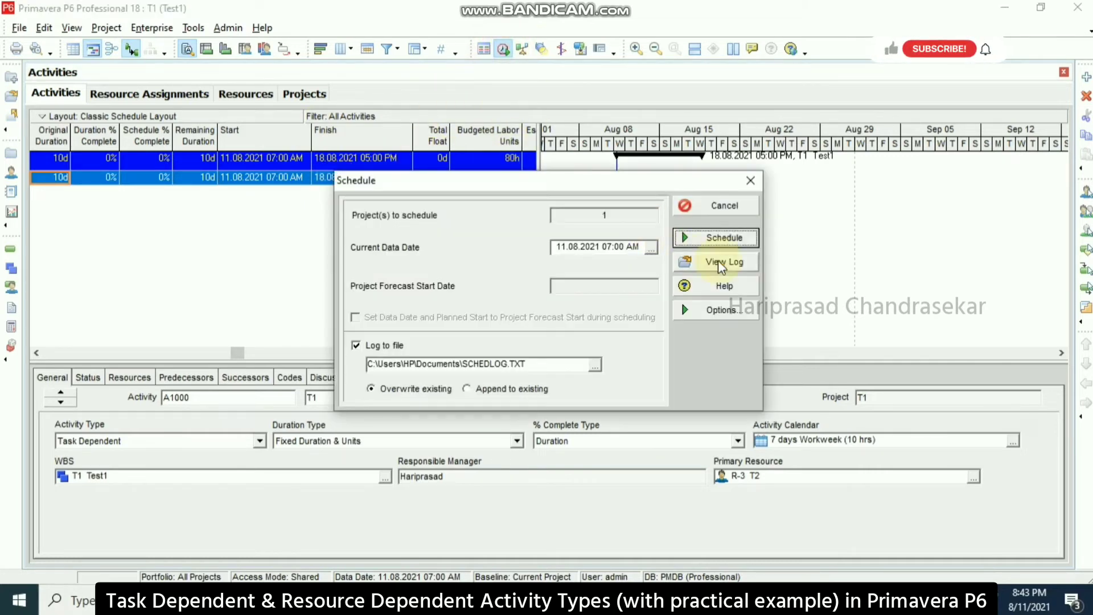
left_click(729, 237)
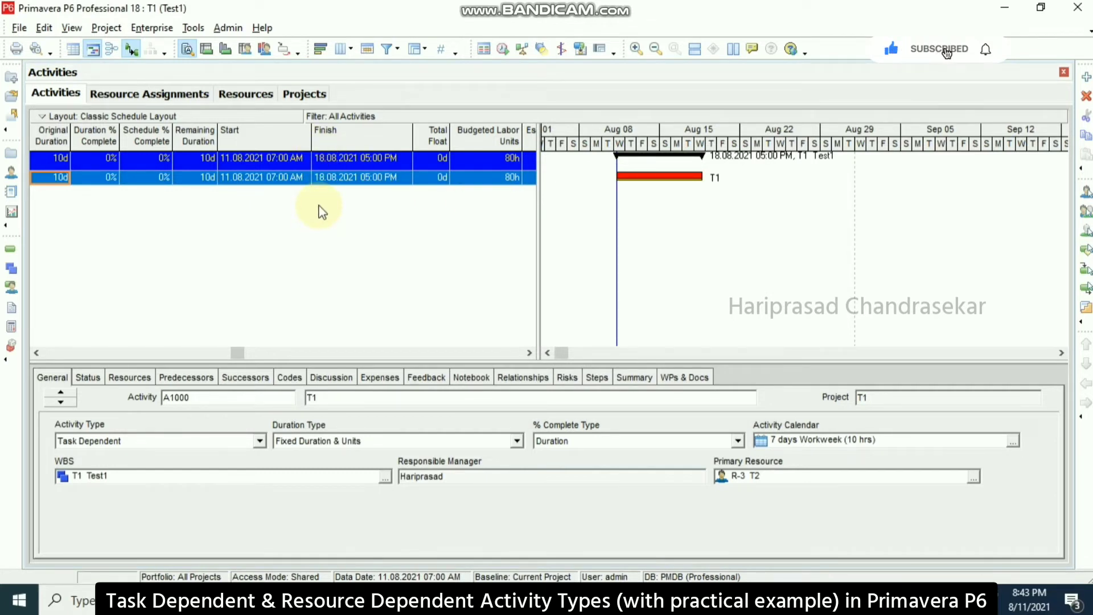
Open the 7 days Workweek (10 hrs) global calendar for editing, leaving weekly hours unchanged
left_click(153, 28)
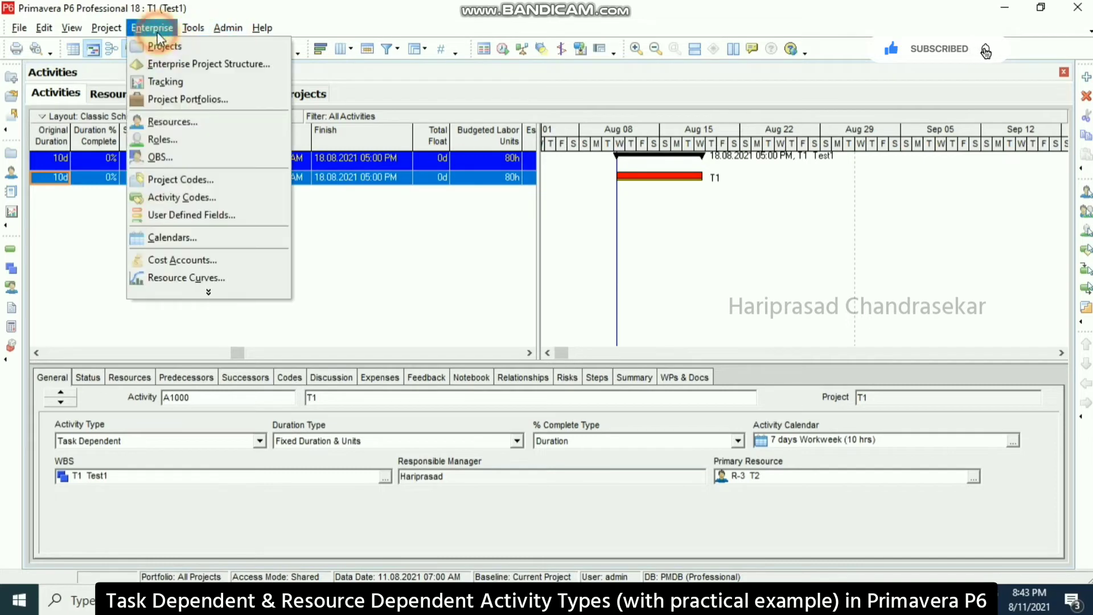
left_click(170, 239)
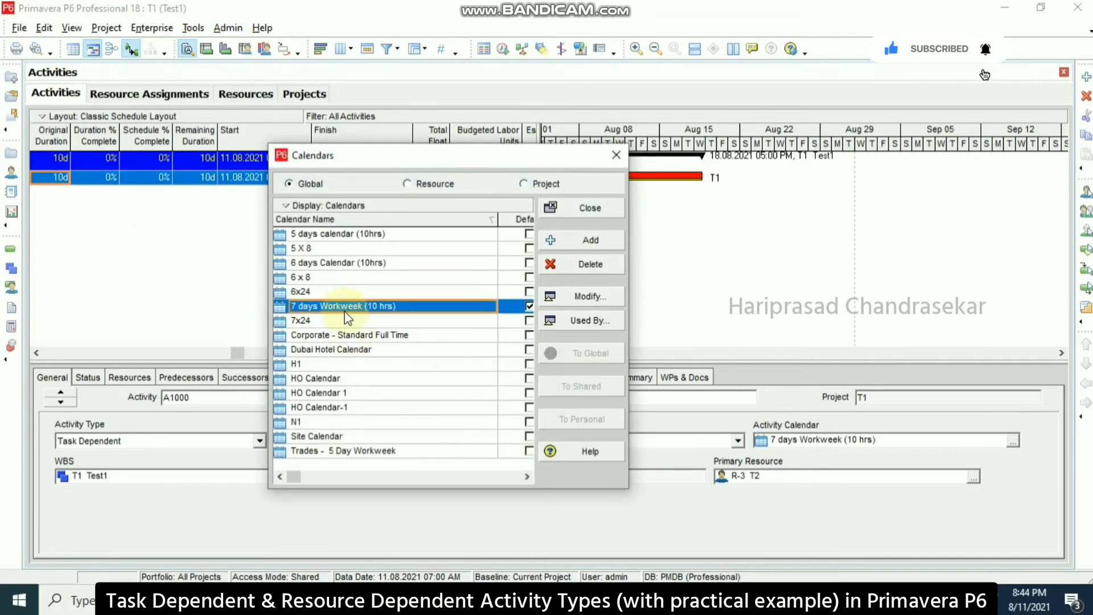
left_click(582, 297)
left_click(720, 383)
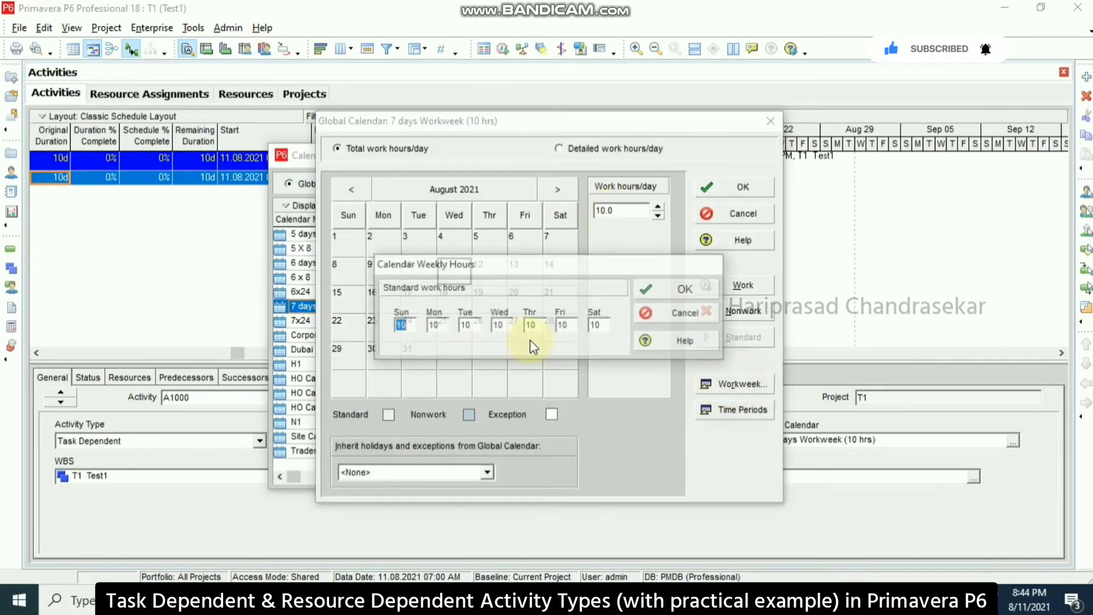
left_click(653, 287)
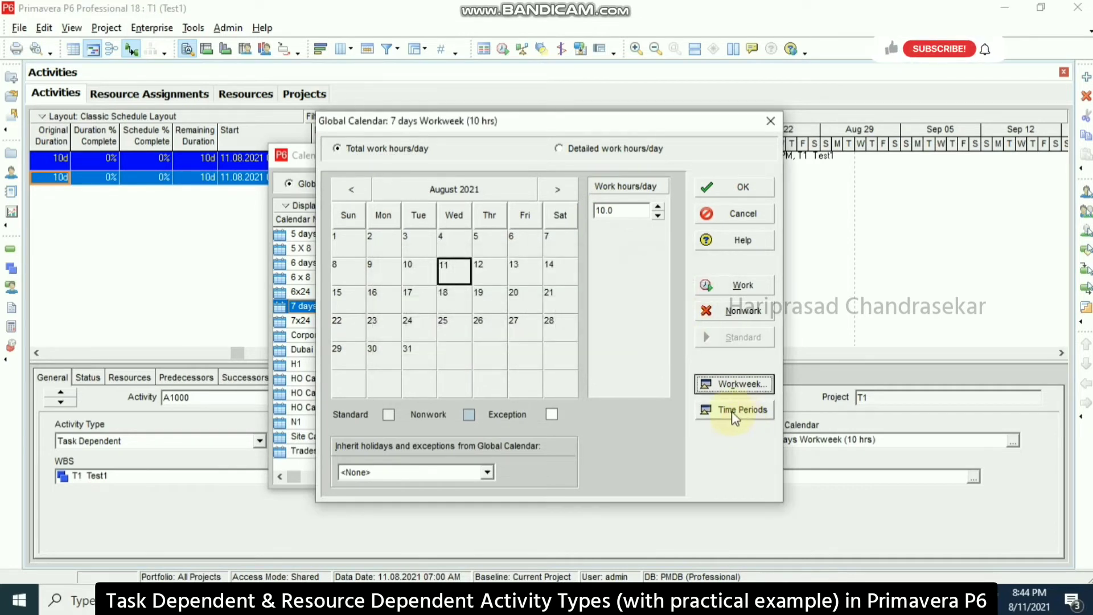
Set the calendar to 10 hours per day and 70 hours per week and save it
left_click(738, 410)
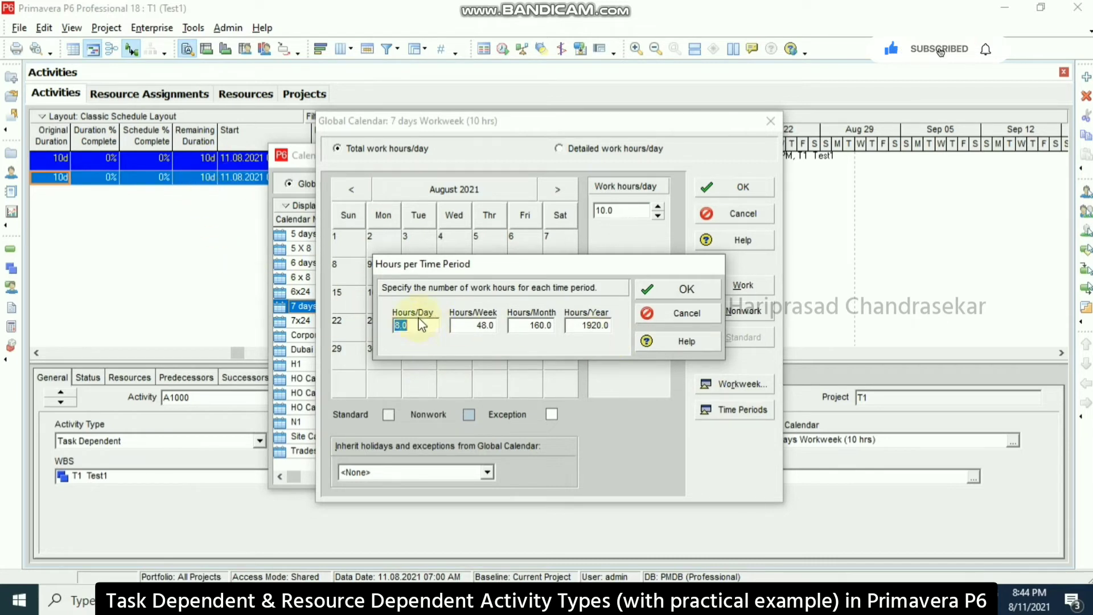
type("10")
left_click(484, 325)
left_click_drag(484, 327, 439, 336)
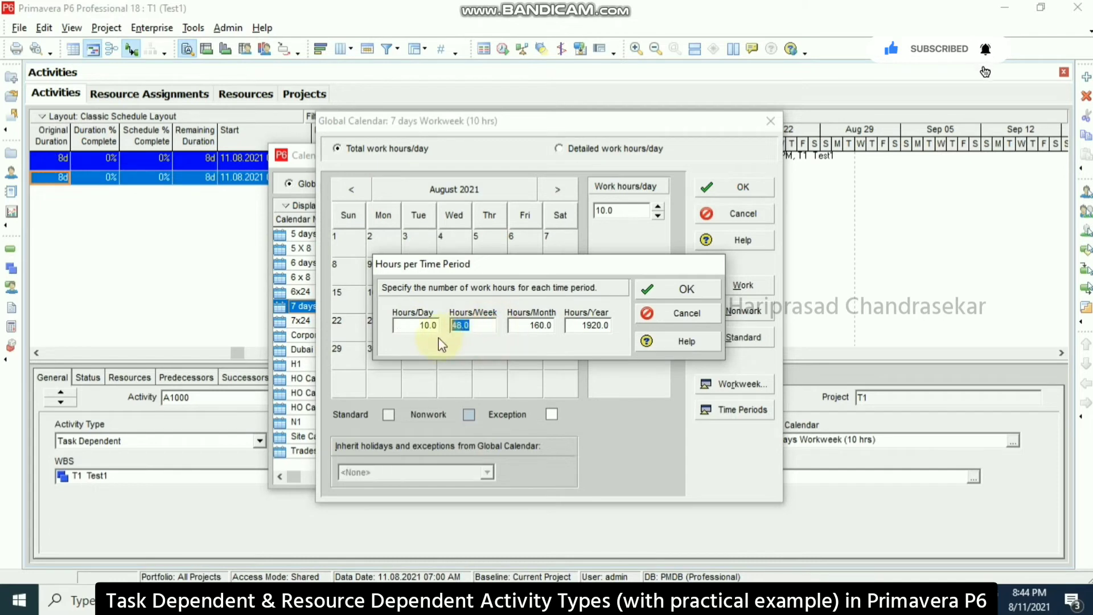
type("70")
left_click(529, 325)
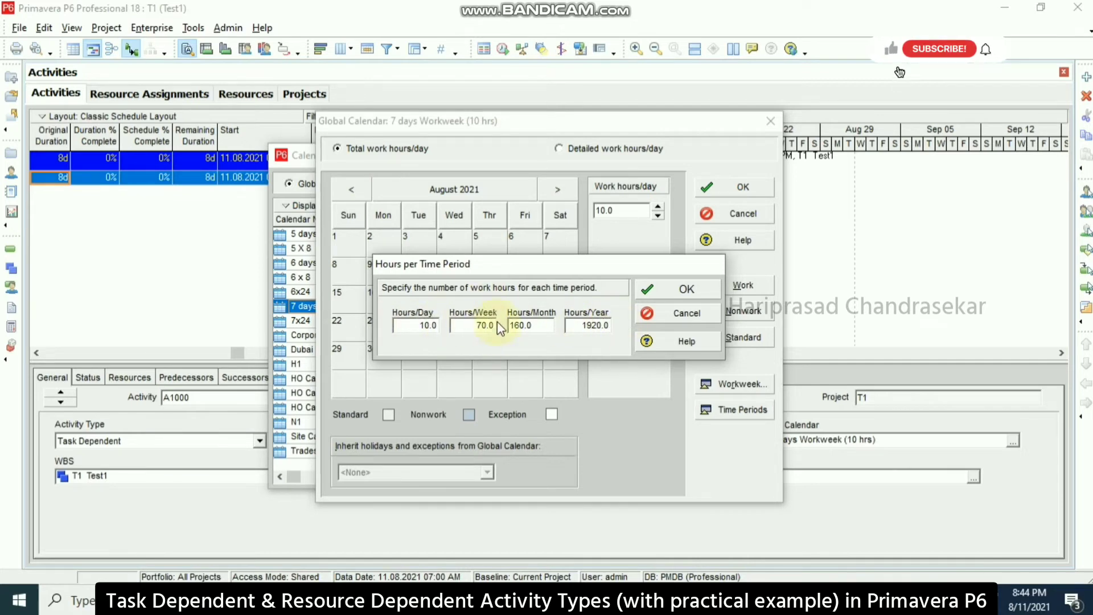
left_click(683, 289)
left_click(734, 185)
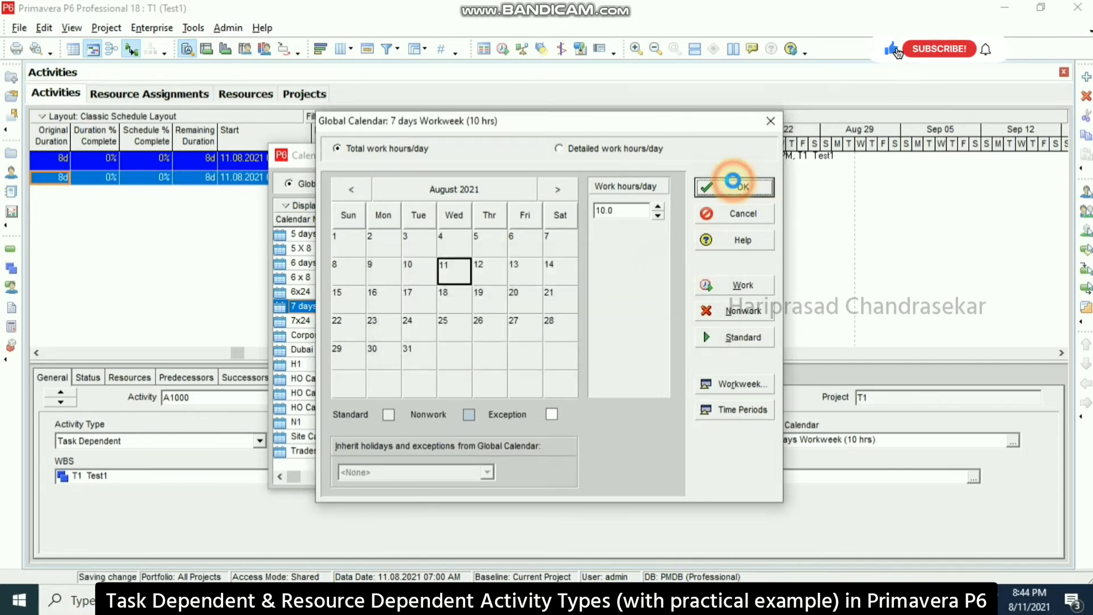
left_click(596, 208)
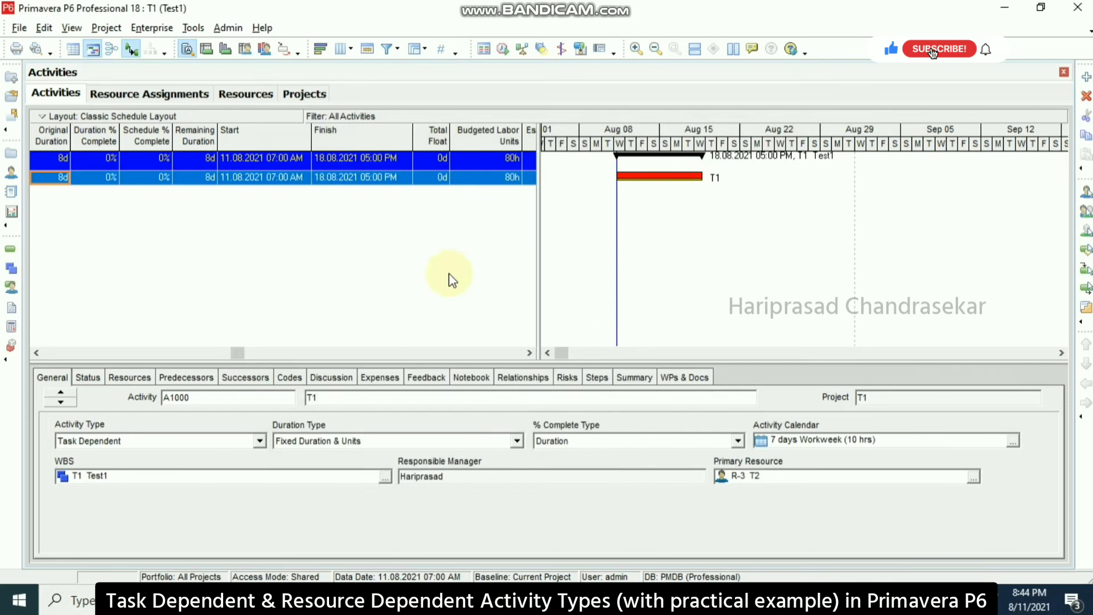
Change A1000's original duration to 10d so it finishes 20.08.2021 05:00 PM
left_click(59, 353)
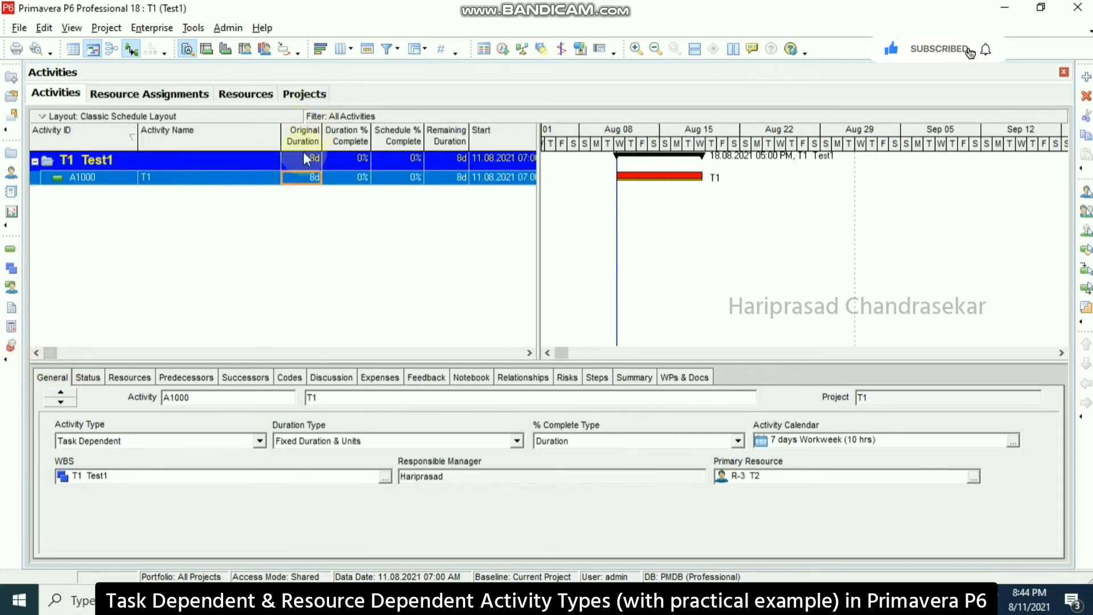
left_click(312, 178)
type("10")
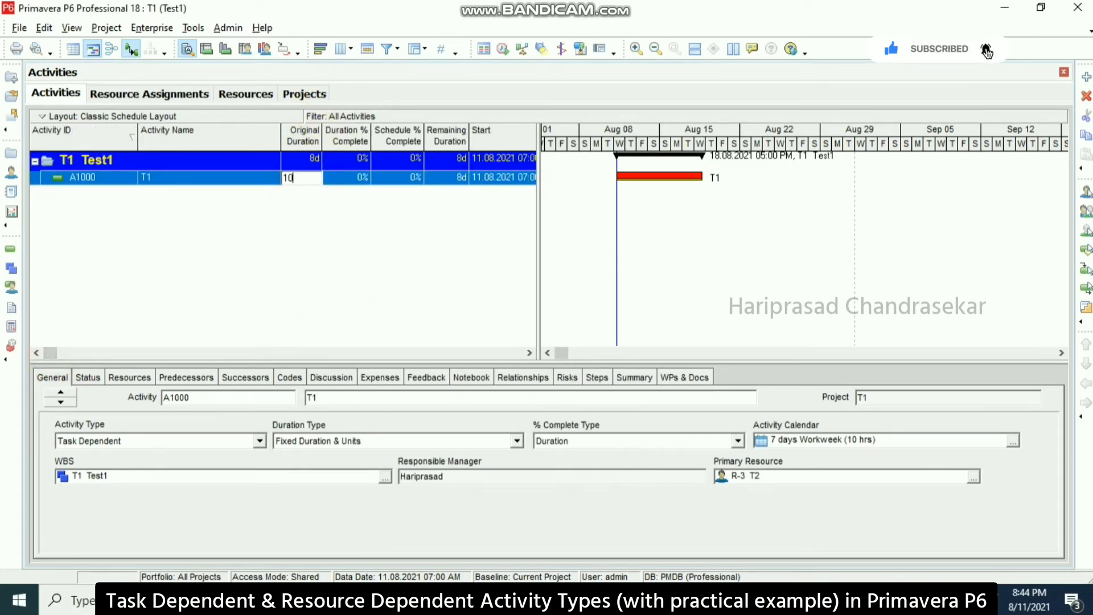
left_click(317, 227)
left_click_drag(50, 352, 238, 352)
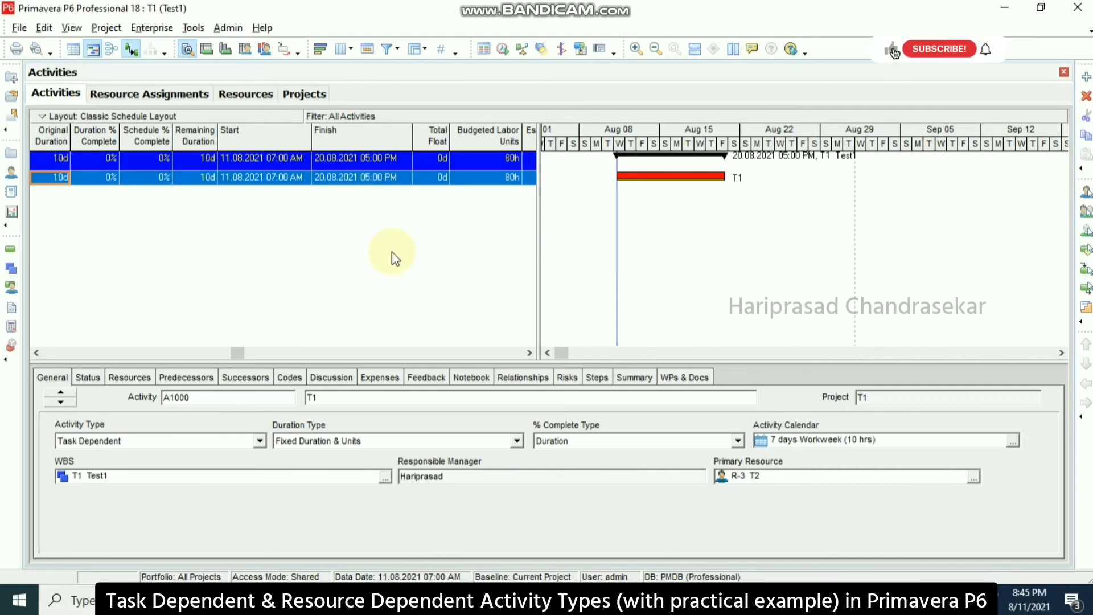
Reschedule and make A1000 Resource Dependent, stretching it to 14d ending 24.08.2021
left_click(504, 48)
left_click(691, 235)
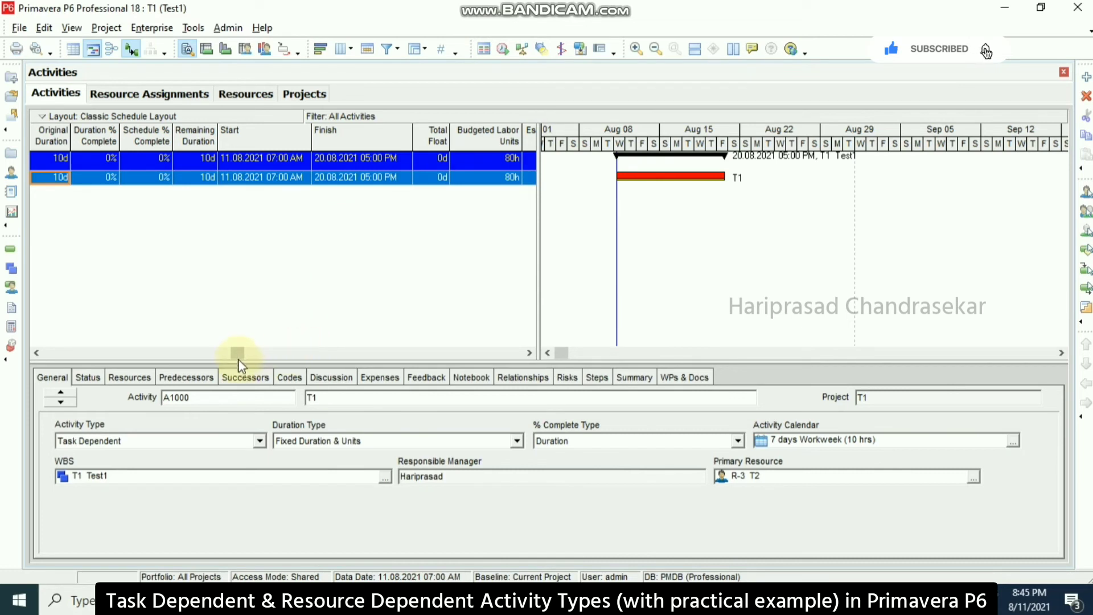
left_click_drag(237, 353, 72, 349)
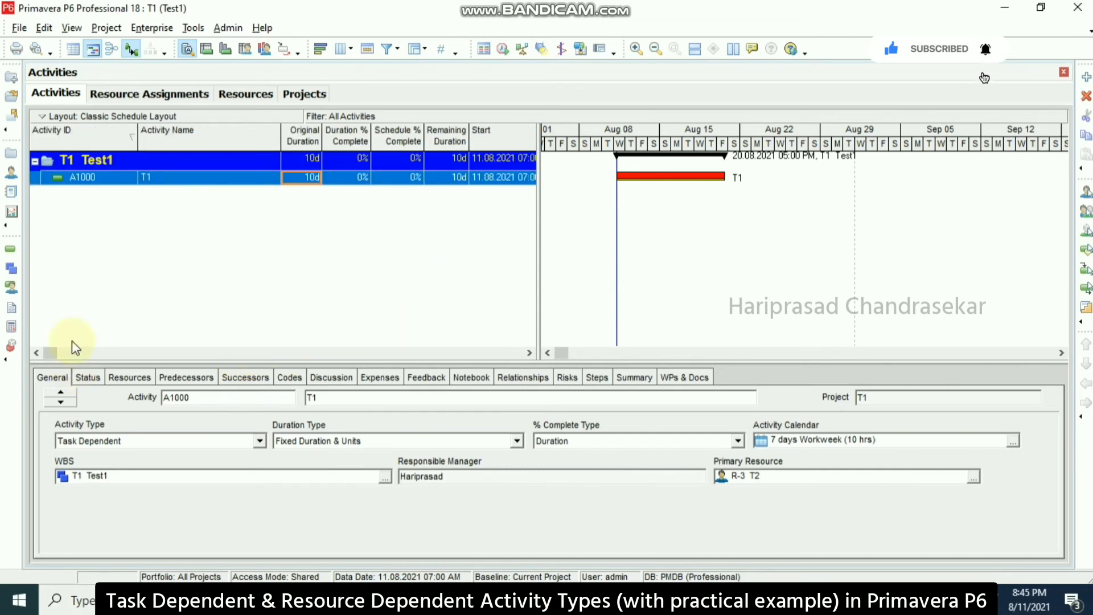
left_click(256, 441)
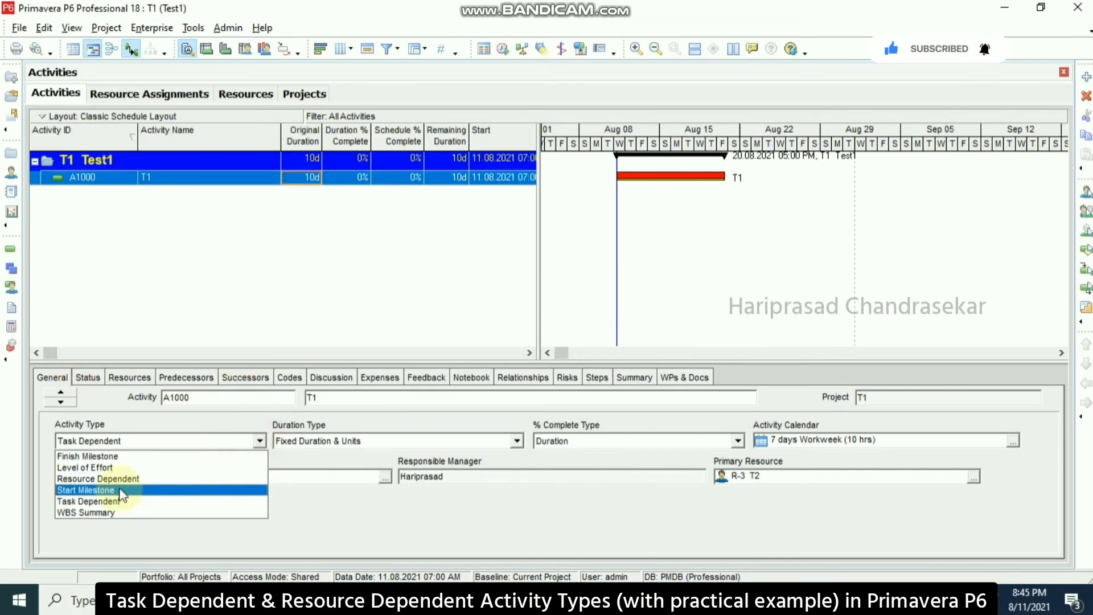
left_click(109, 478)
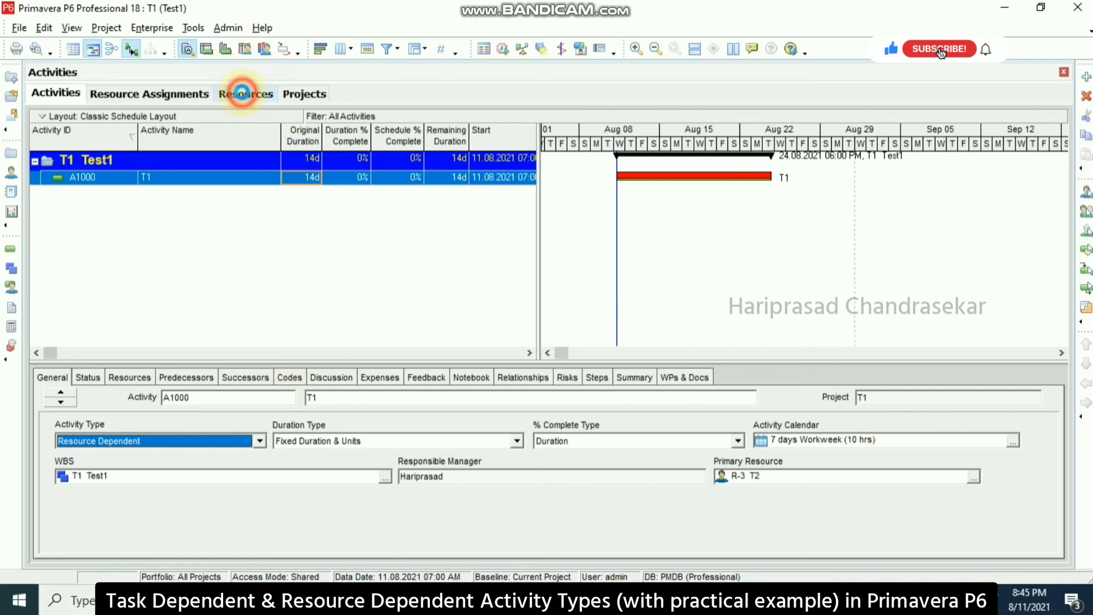
left_click(246, 94)
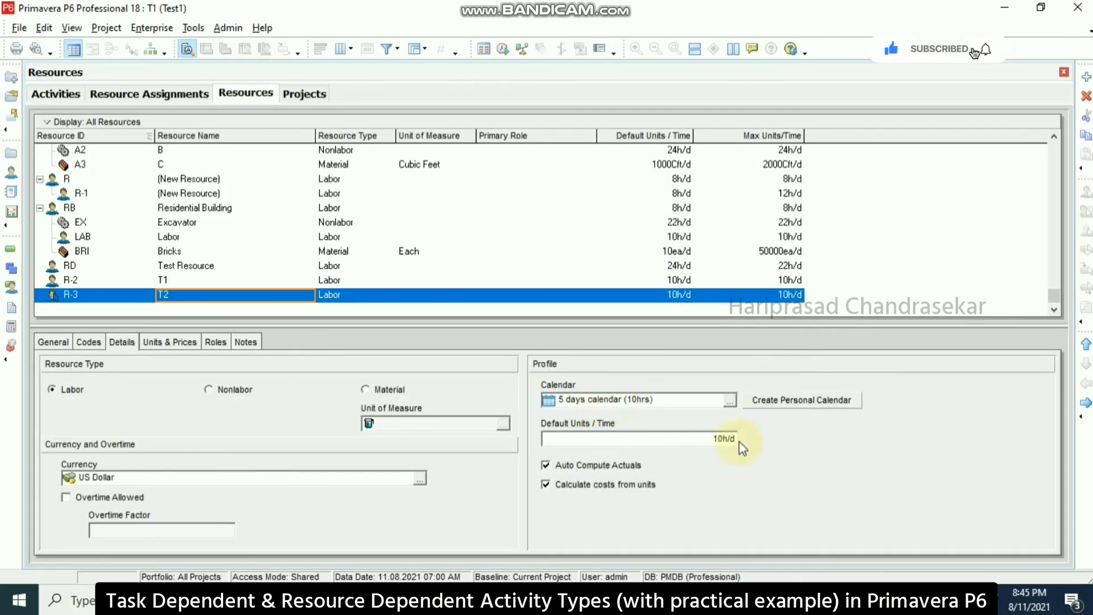